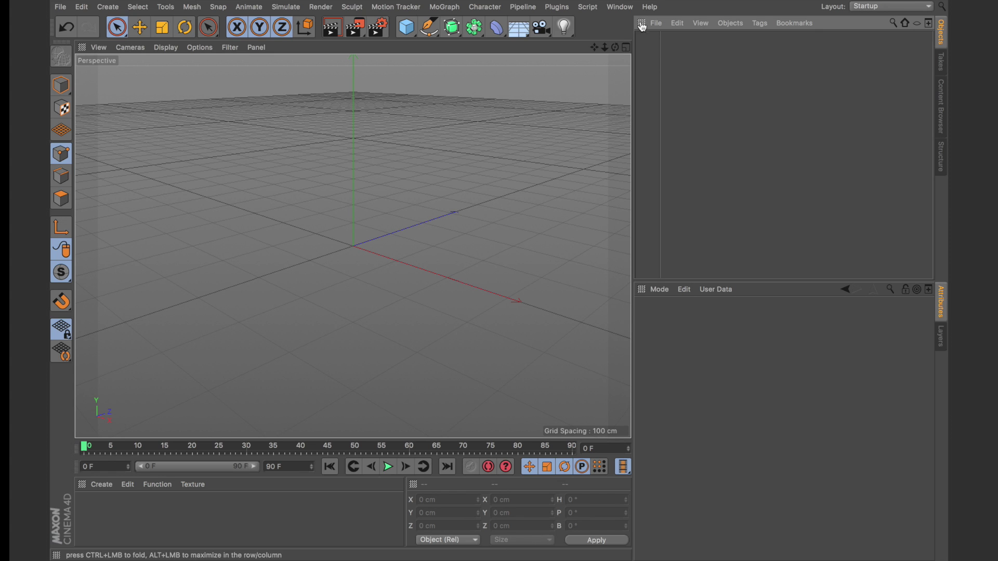
Step: Load the SINTRIX Plot preset from the SINTRIX_3.1 library in the Content Browser and close the browser
left_click(618, 8)
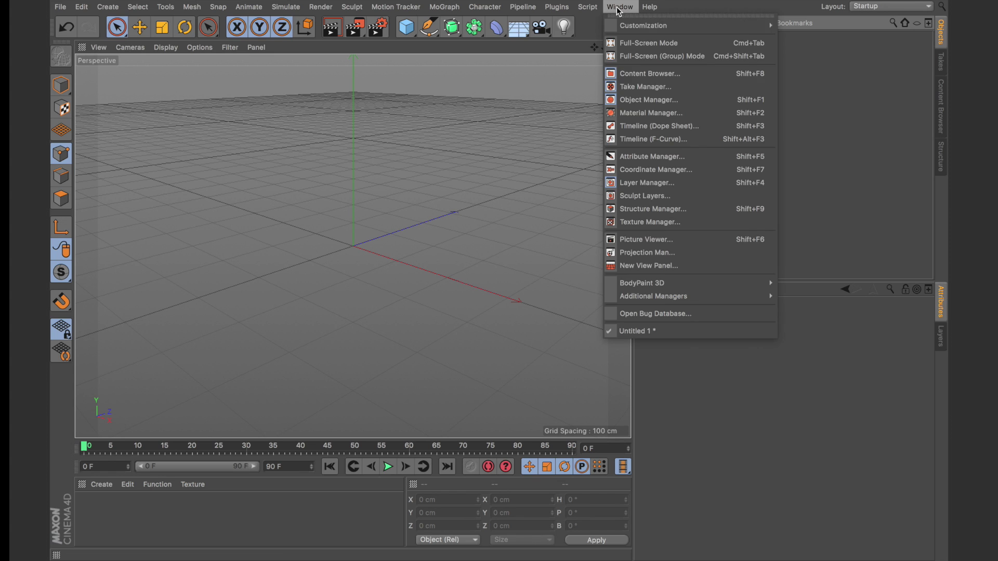
left_click(628, 74)
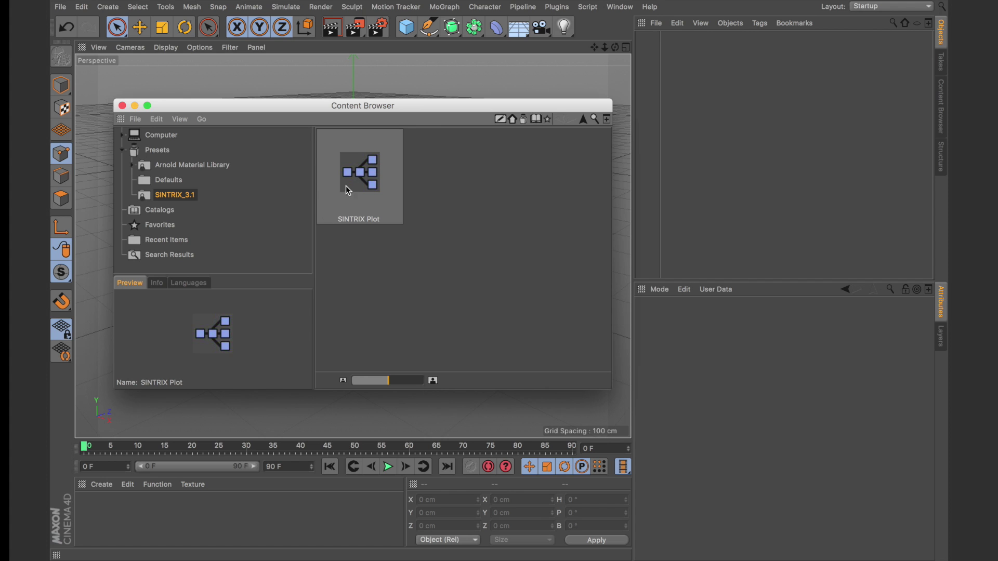
double_click(363, 179)
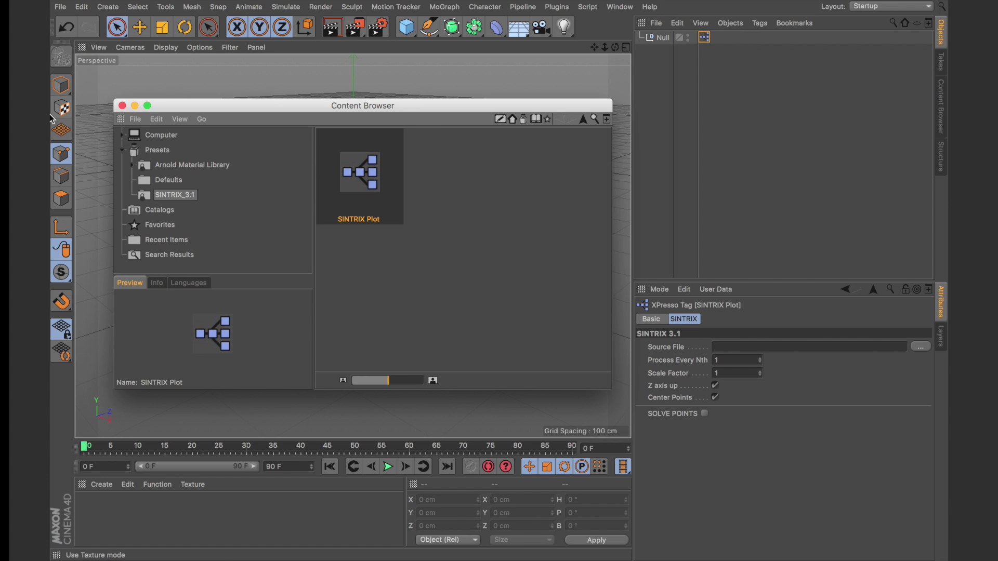
left_click(121, 105)
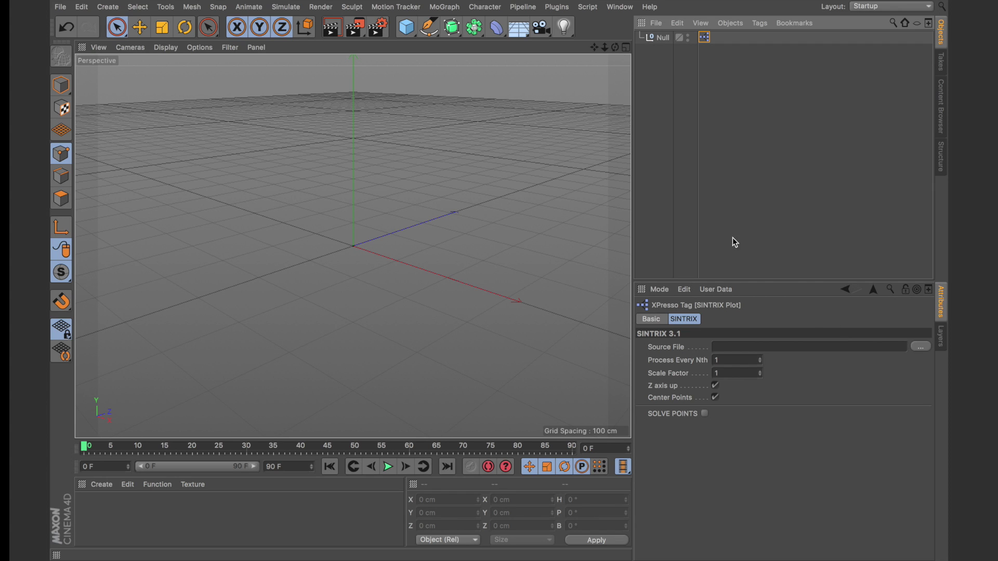
Step: Choose opentopo.las from the SCAN_data folder as the SINTRIX tag's source file
left_click(920, 348)
left_click_drag(572, 79, 436, 123)
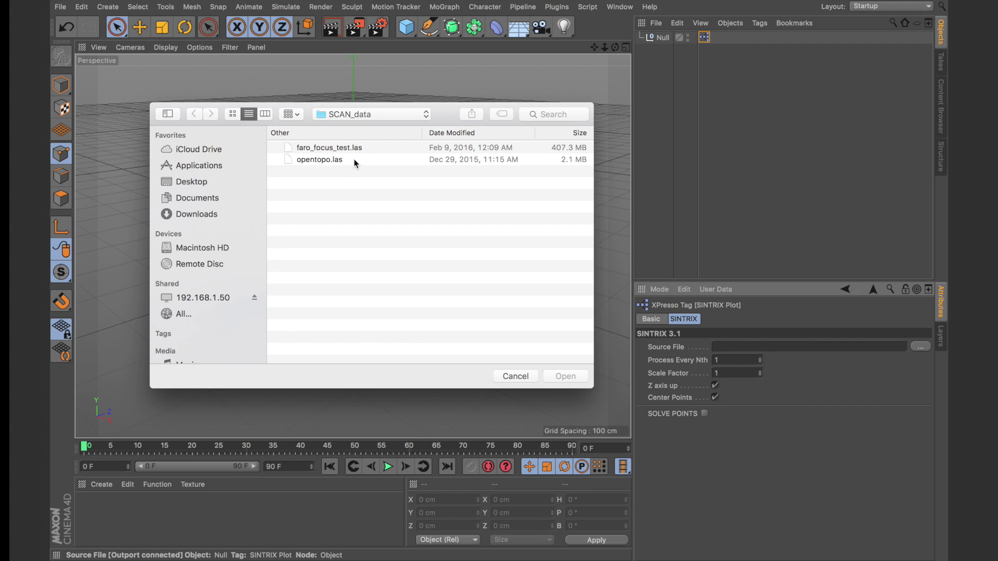
left_click(327, 161)
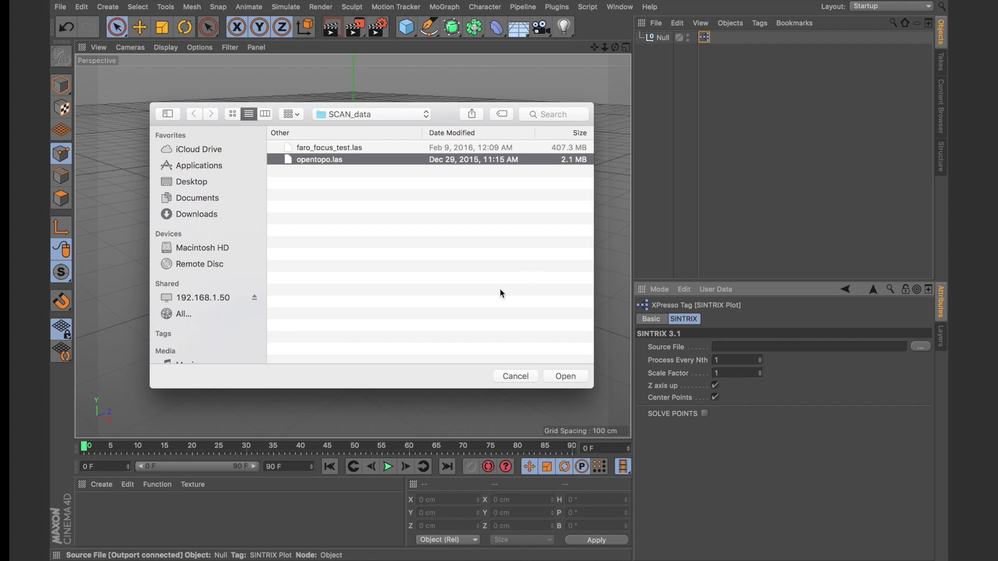
left_click(574, 376)
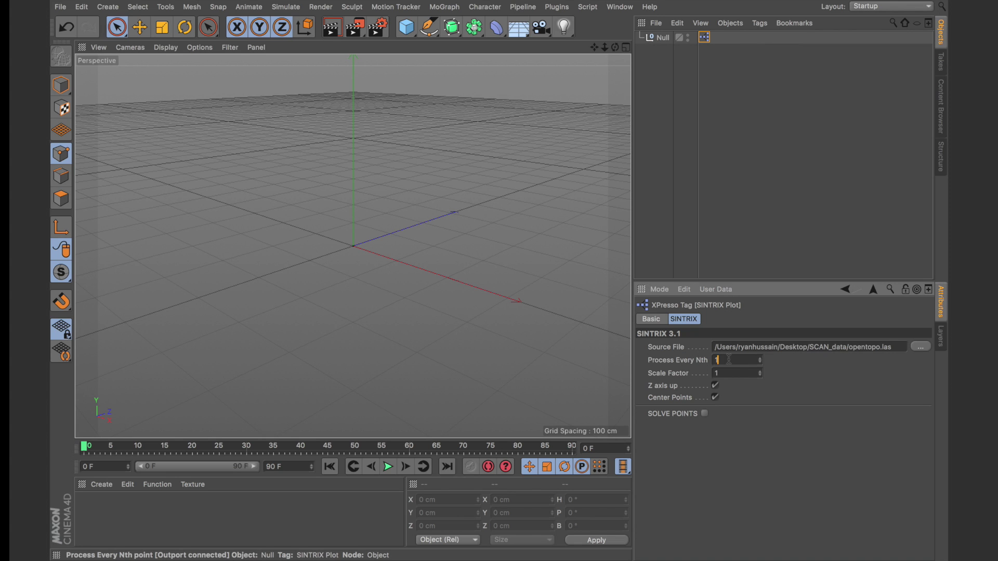
Step: Solve the points of the scan file with a scale factor of 1
left_click(740, 374)
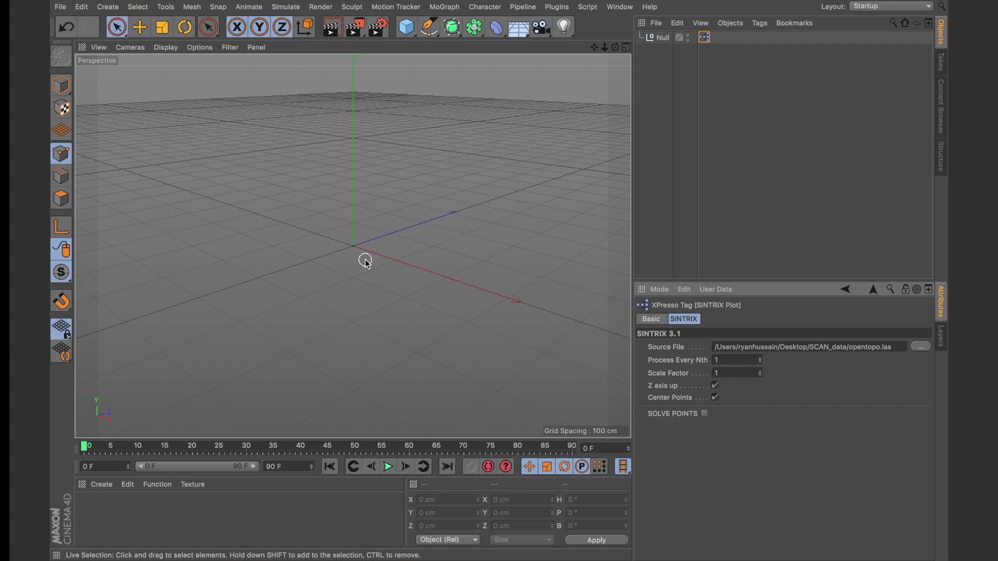
left_click(716, 373)
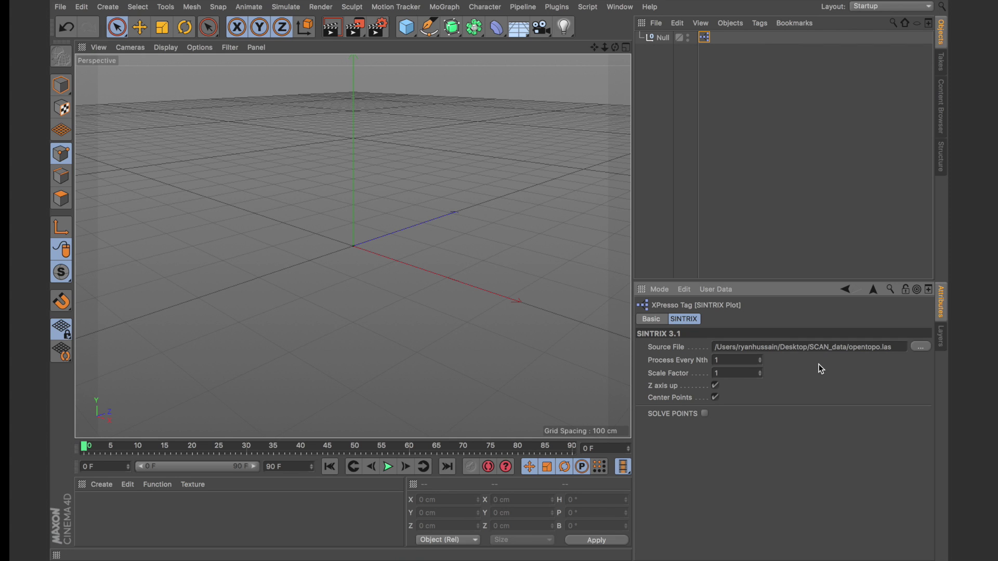
left_click(705, 414)
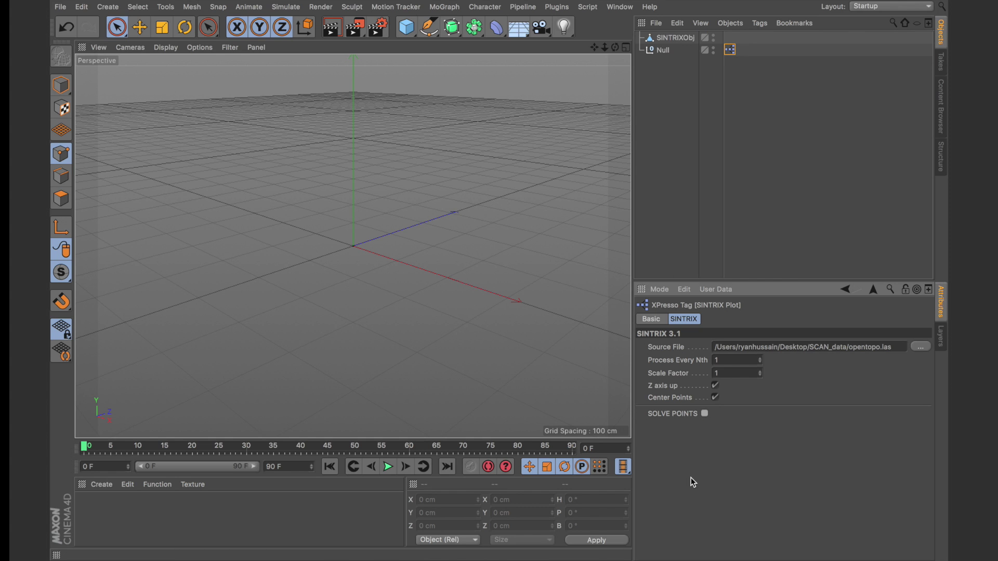
Step: Compare SINTRIXObj in model mode and point mode, and examine its point cloud up close from an angle
left_click(670, 39)
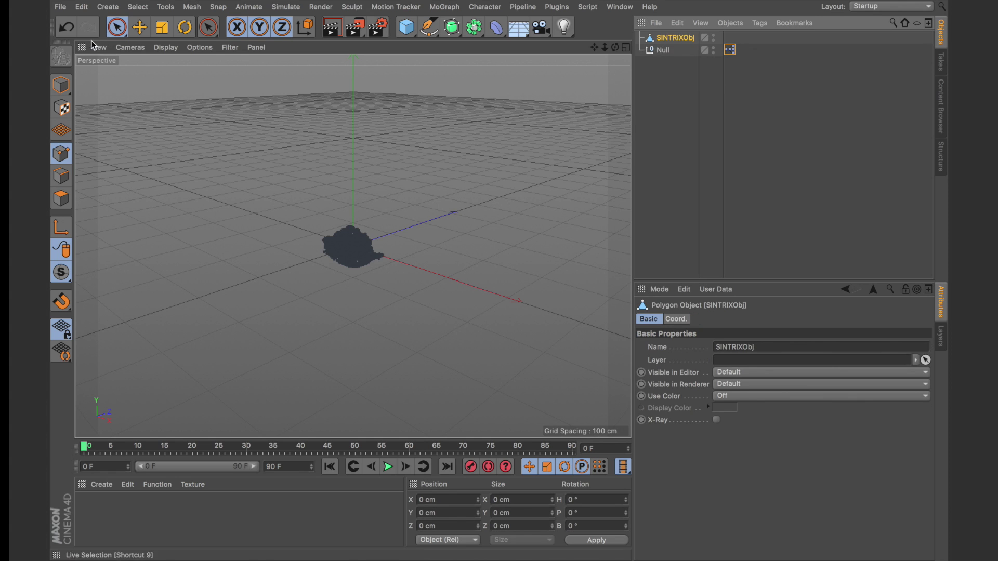
left_click(61, 85)
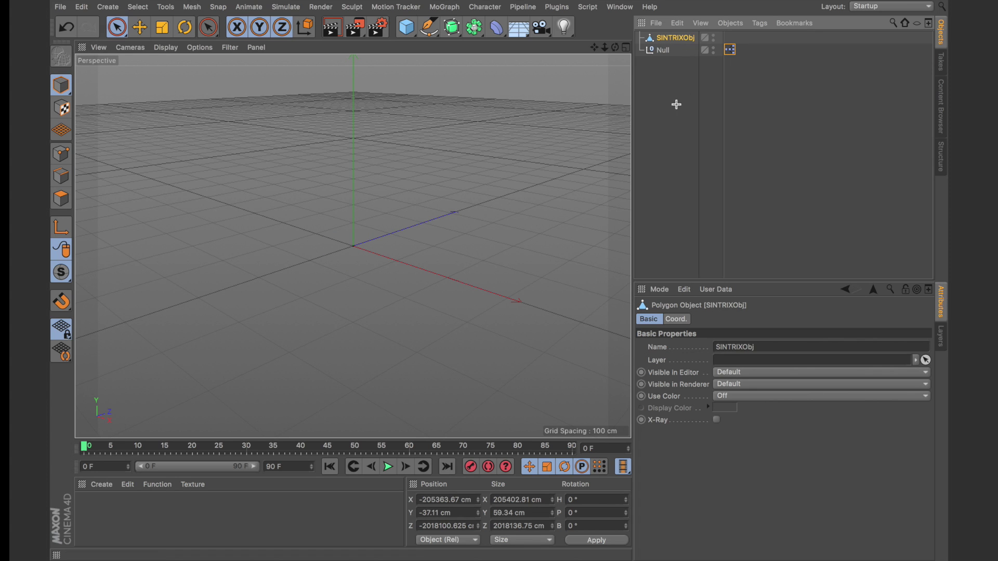
left_click(678, 108)
left_click(667, 39)
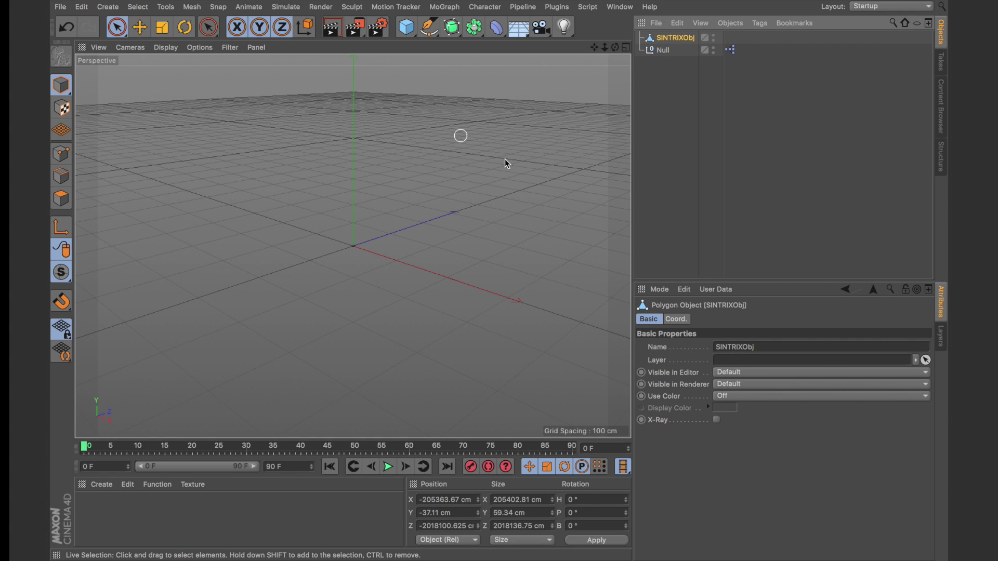
left_click(62, 155)
scroll(352, 247, "up", 6)
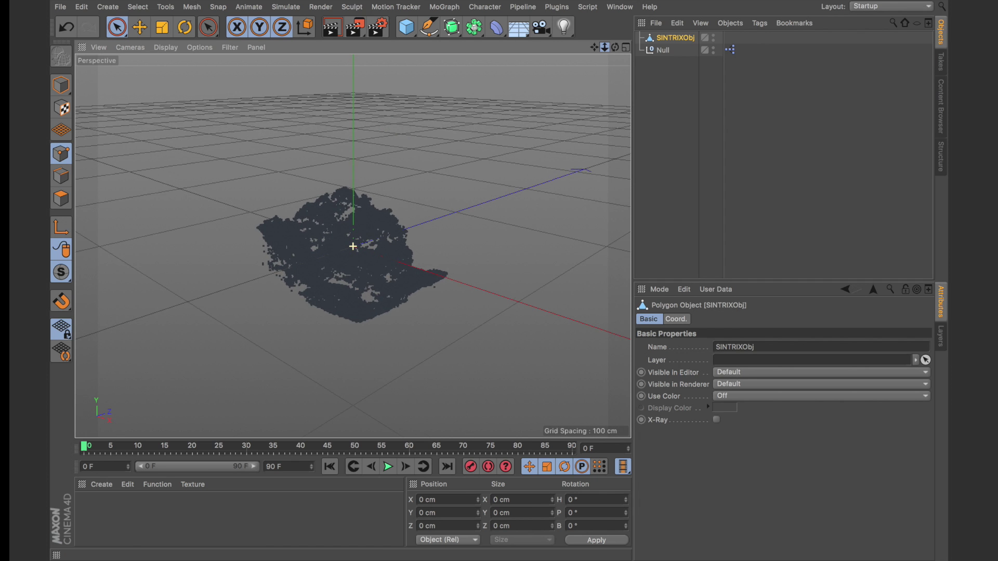
scroll(352, 247, "up", 5)
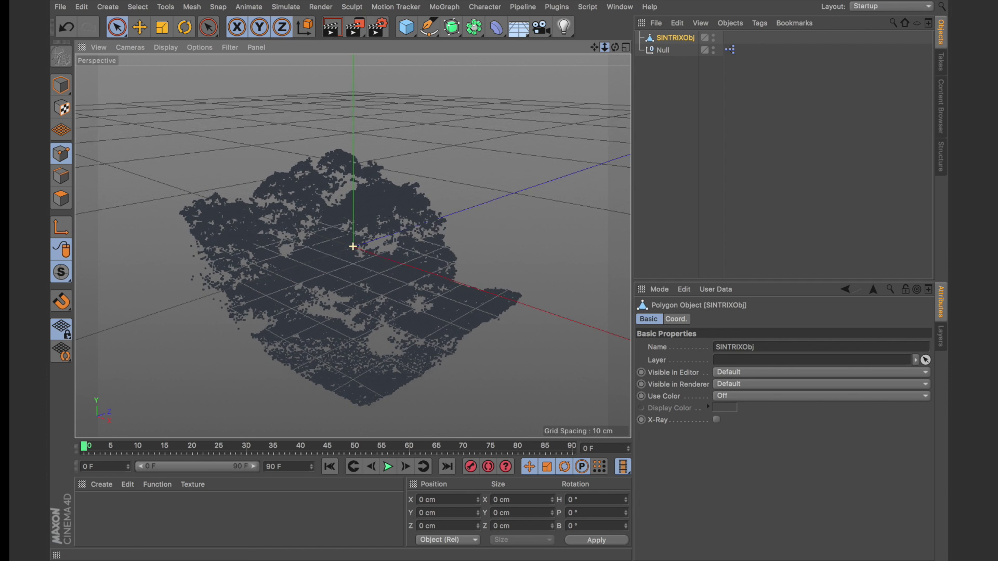
mouse_move(594, 47)
left_mouse_down()
mouse_move(608, 50)
mouse_move(575, 55)
mouse_move(607, 47)
left_mouse_up()
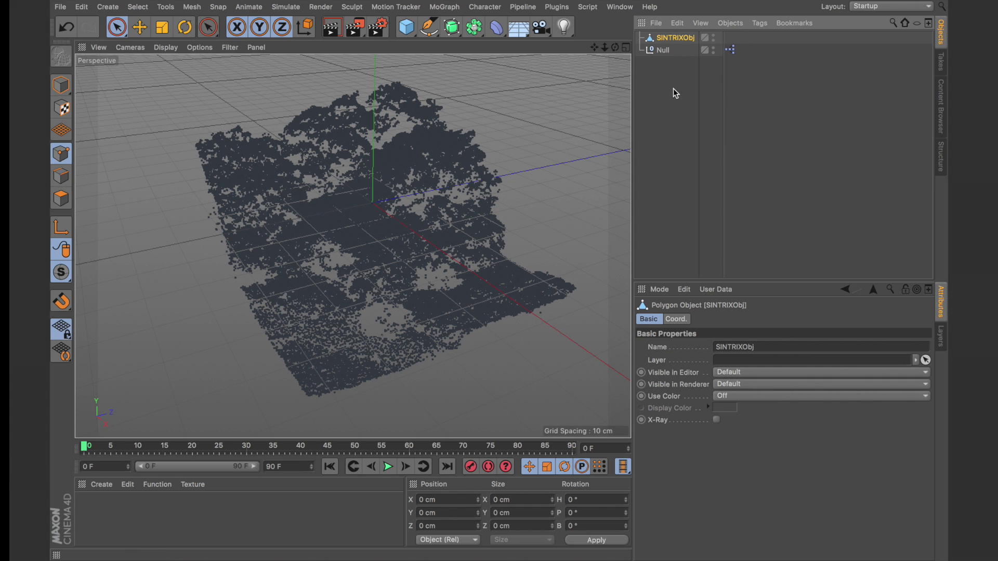
Step: Check the memory and point count of SINTRIXObj in the object information, and dismiss the dialog
key("ctrl+i")
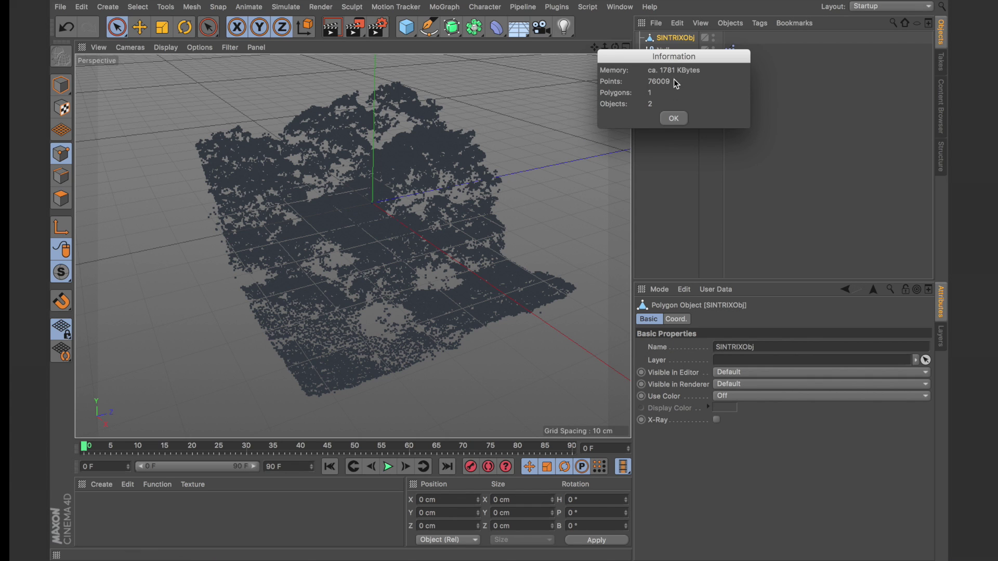
left_click_drag(683, 58, 619, 88)
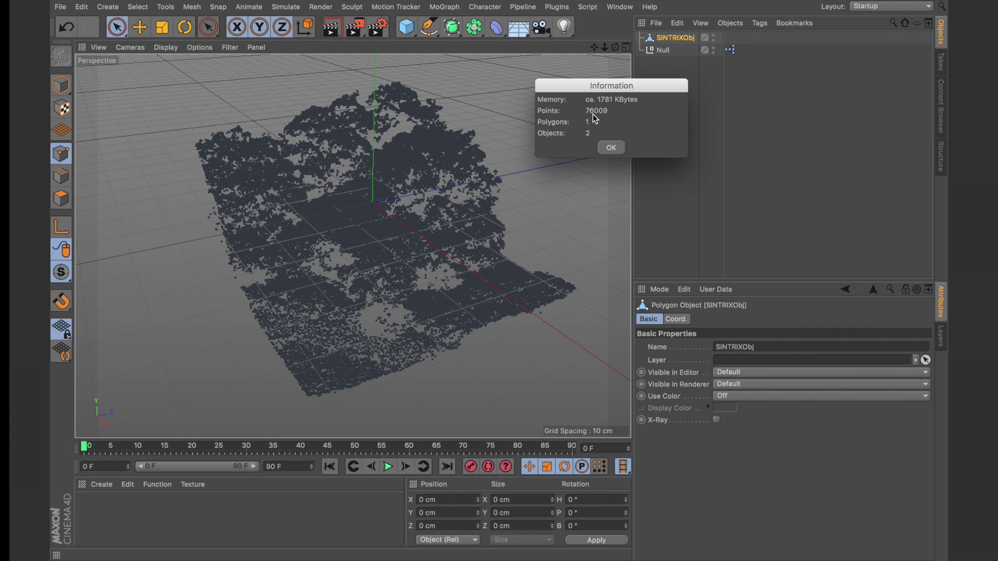
left_click(611, 148)
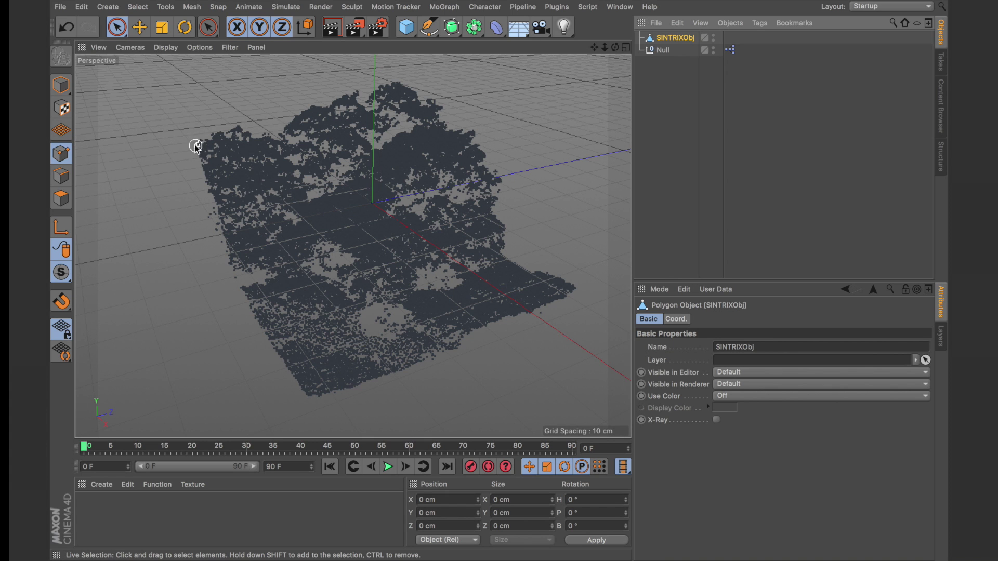
Step: Try deleting a patch of points at the raised far corner of the point cloud with Live Selection
mouse_move(195, 147)
left_mouse_down()
mouse_move(215, 136)
mouse_move(221, 160)
mouse_move(212, 147)
mouse_move(206, 166)
mouse_move(229, 129)
mouse_move(240, 126)
mouse_move(232, 142)
mouse_move(247, 139)
mouse_move(220, 155)
mouse_move(228, 164)
mouse_move(205, 193)
left_mouse_up()
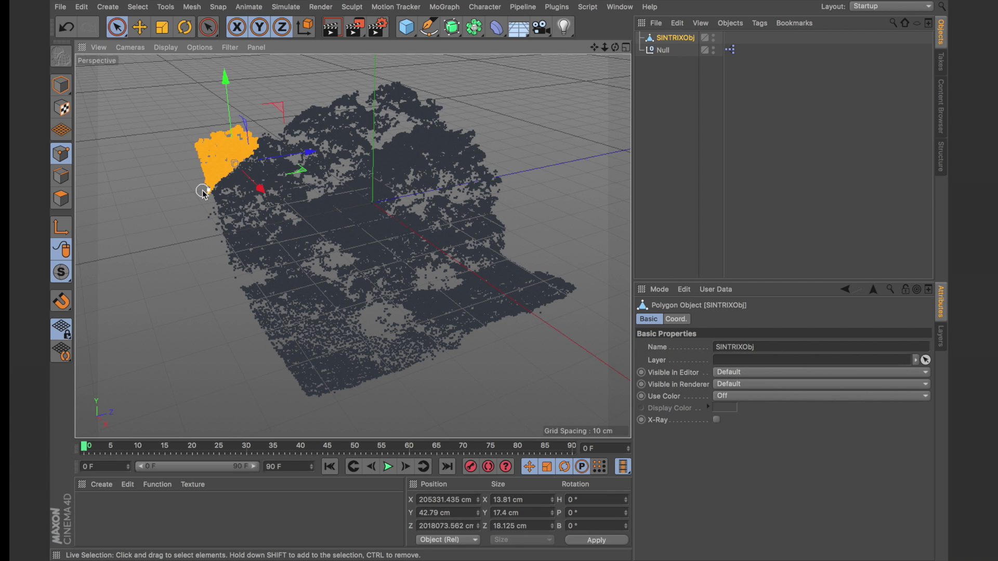
key("Delete")
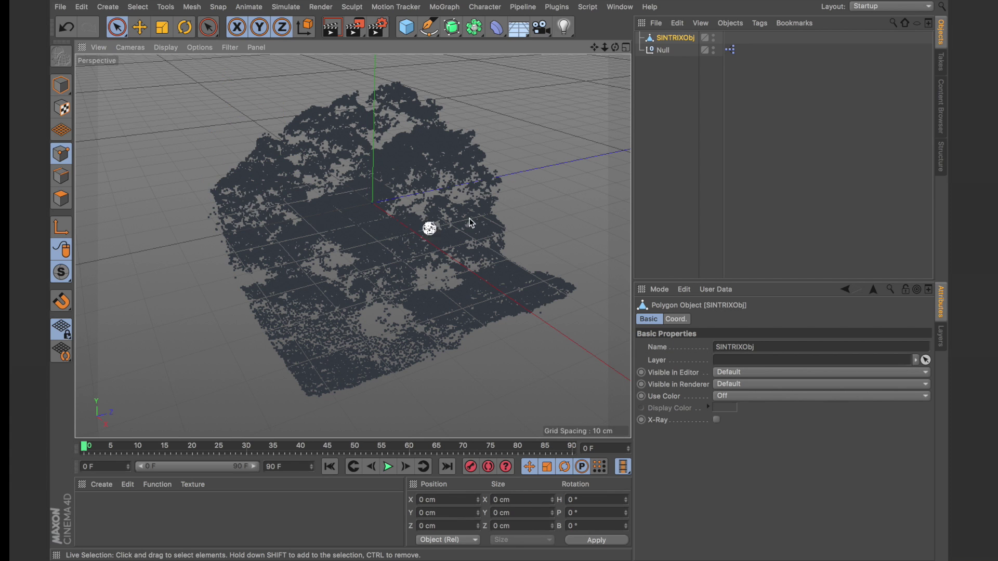
left_click(232, 193)
left_click_drag(223, 73, 234, 163)
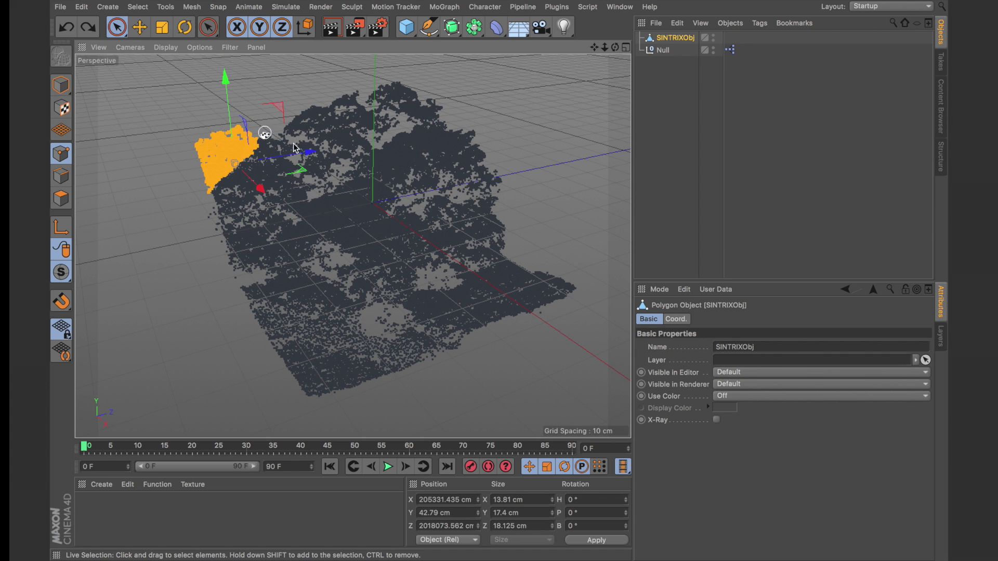
left_click(561, 192)
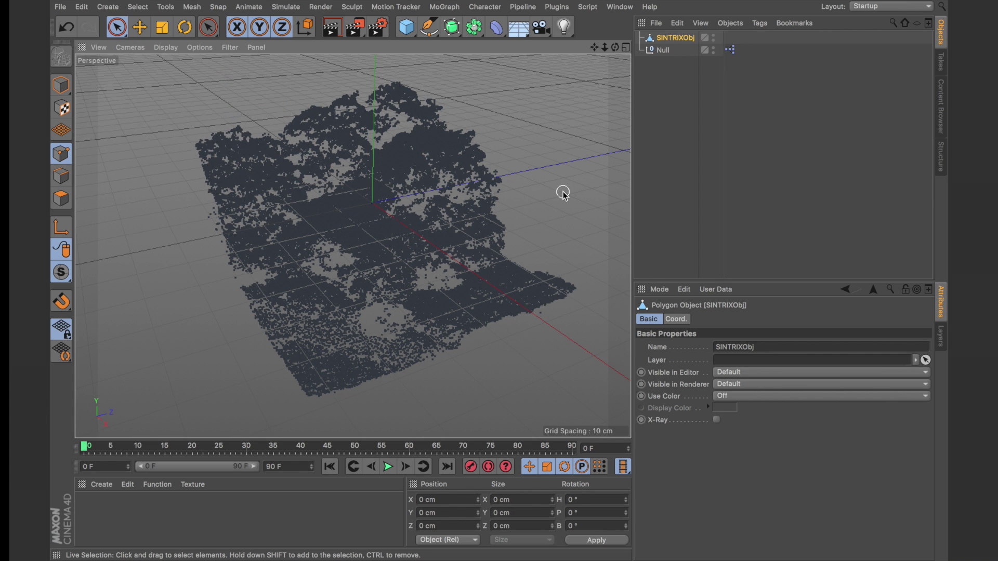
left_click(543, 318)
left_click(524, 341)
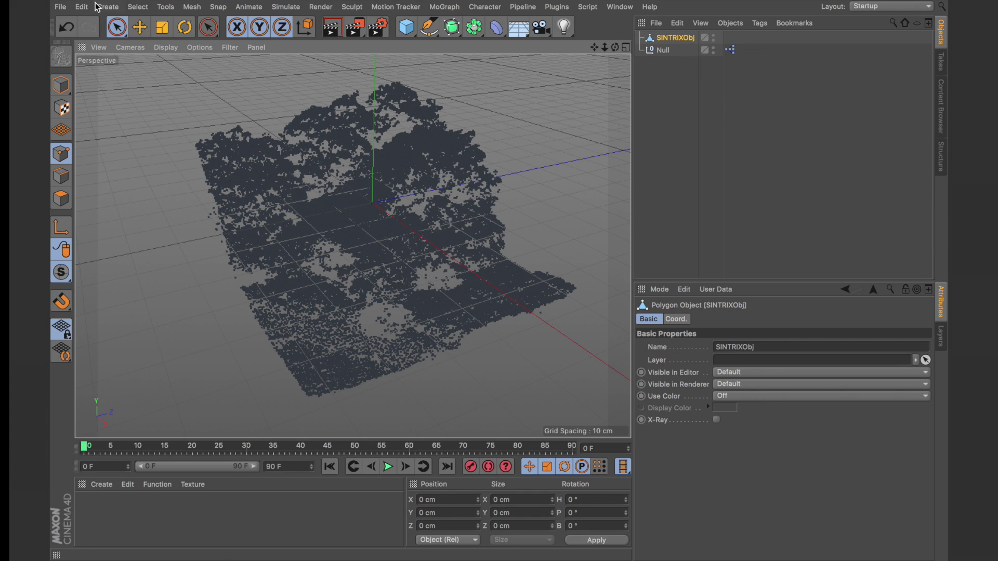
Step: Switch to model mode and test-render the current view with SINTRIXObj selected
left_click(61, 86)
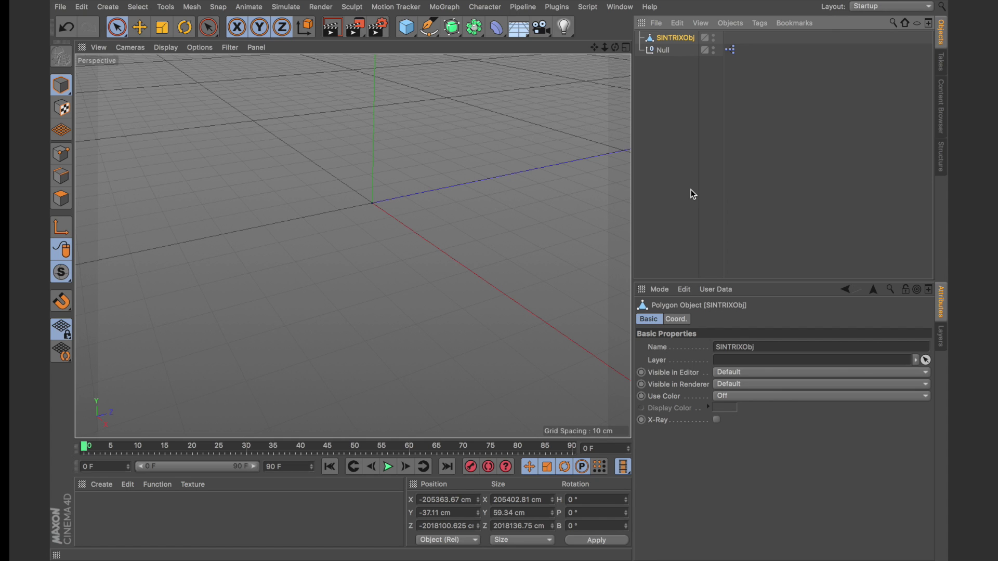
left_click(332, 26)
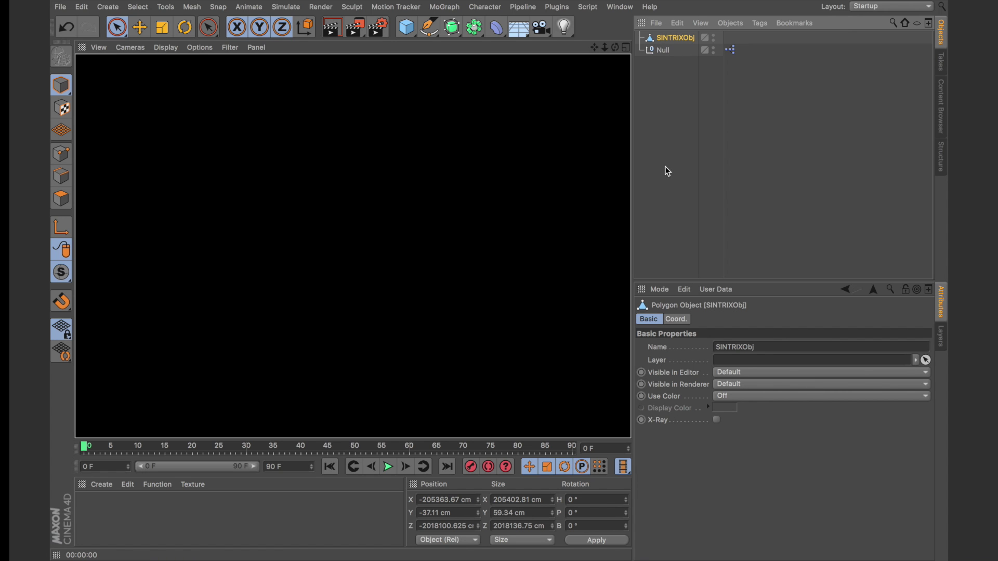
left_click(667, 38)
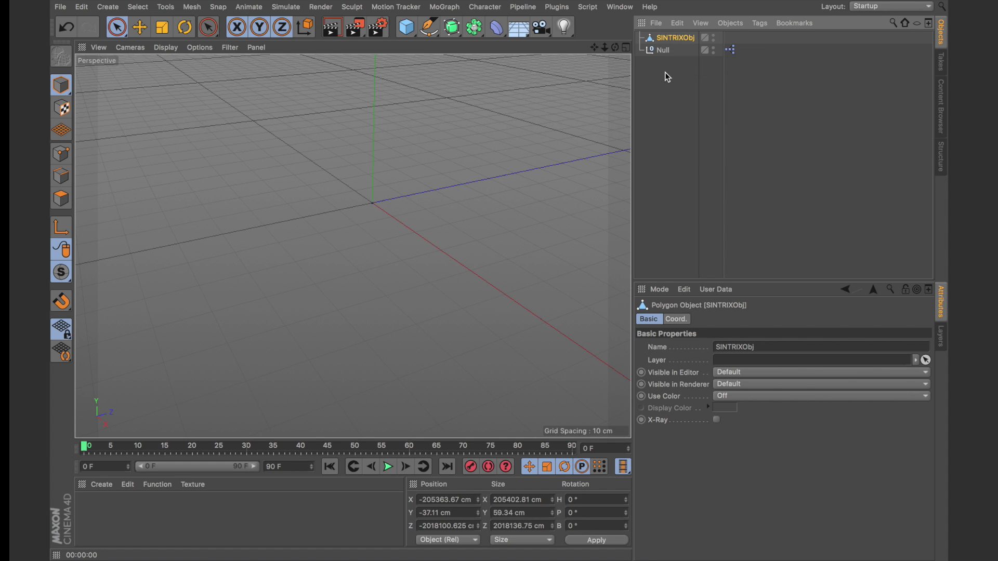
Step: Add a MoGraph Matrix object and hide it in both the editor and the renderer
left_click(444, 7)
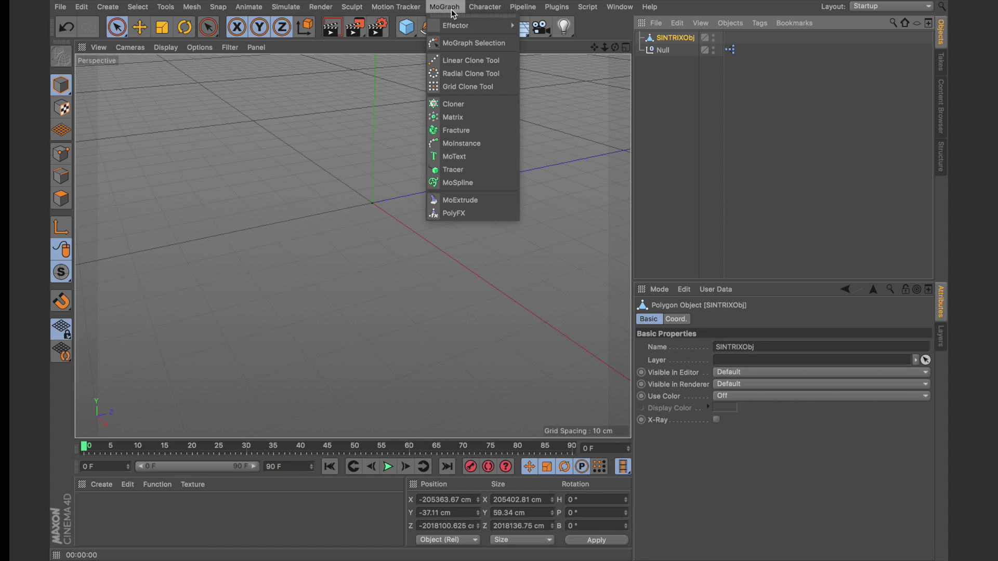
left_click(472, 115)
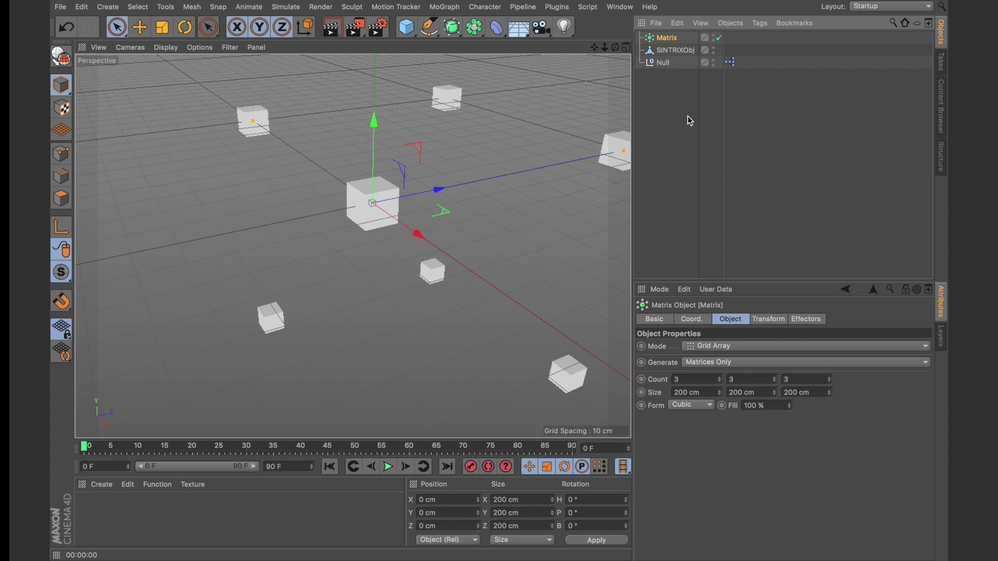
left_click(713, 37)
left_click(714, 37)
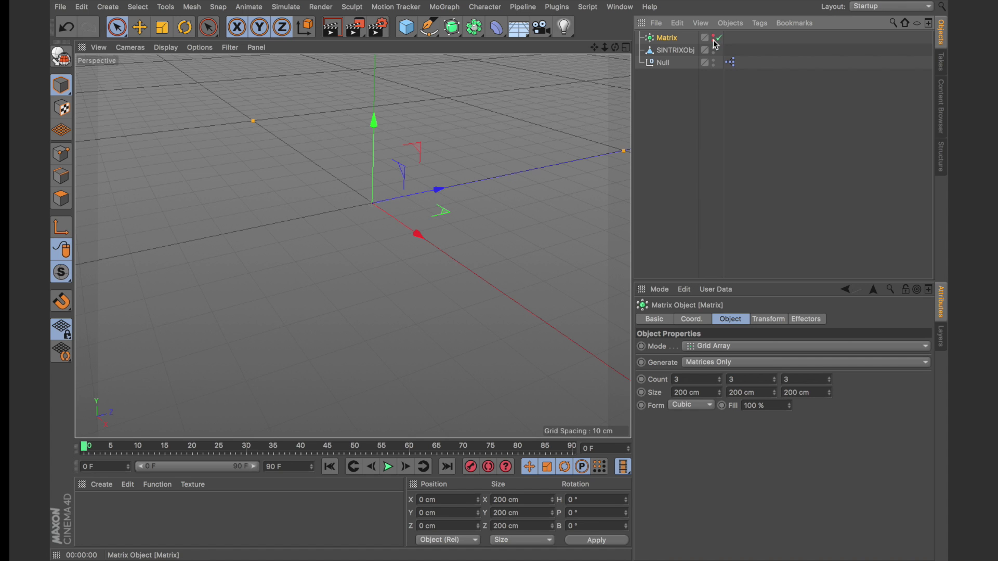
left_click(714, 41)
Step: Set the Matrix to Object mode generating Thinking Particles, with SINTRIXObj as its source object
left_click(743, 347)
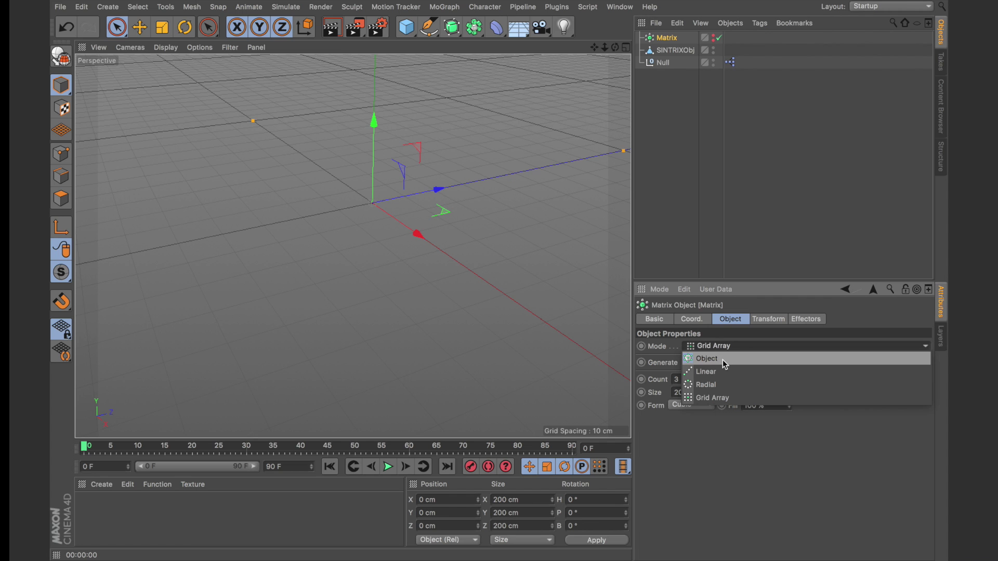
left_click(726, 360)
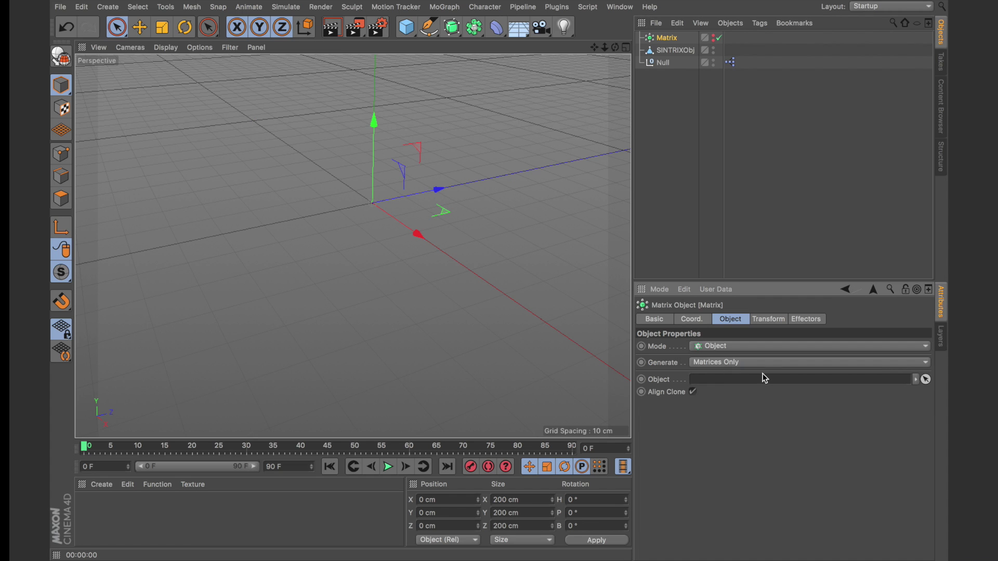
left_click(752, 362)
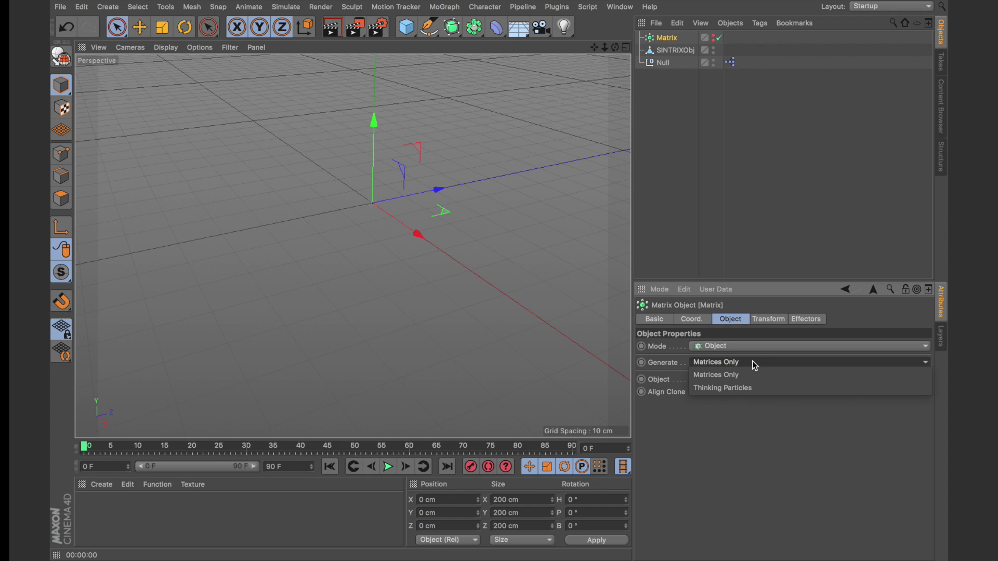
left_click(742, 390)
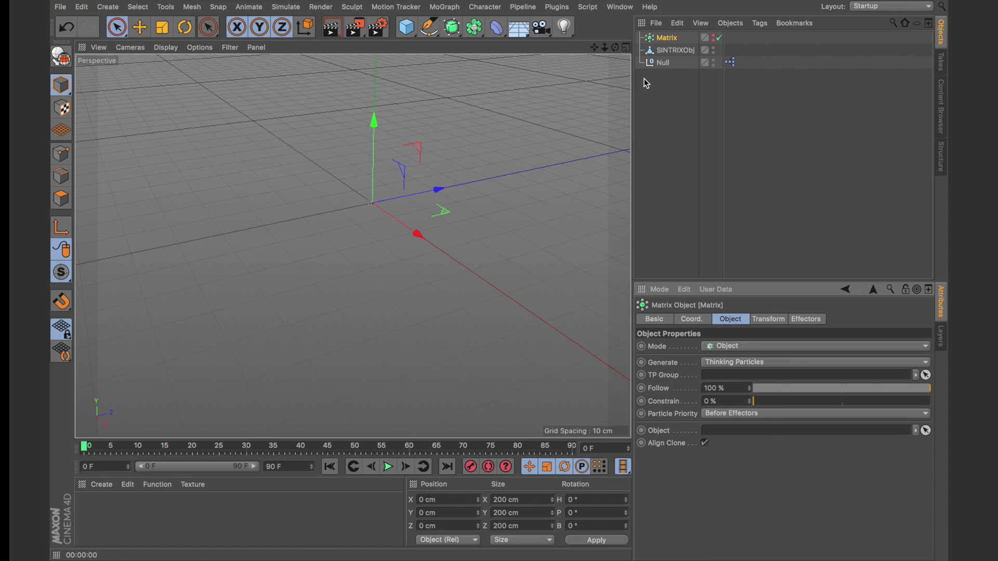
left_click_drag(663, 55, 732, 355)
left_click_drag(726, 447, 754, 436)
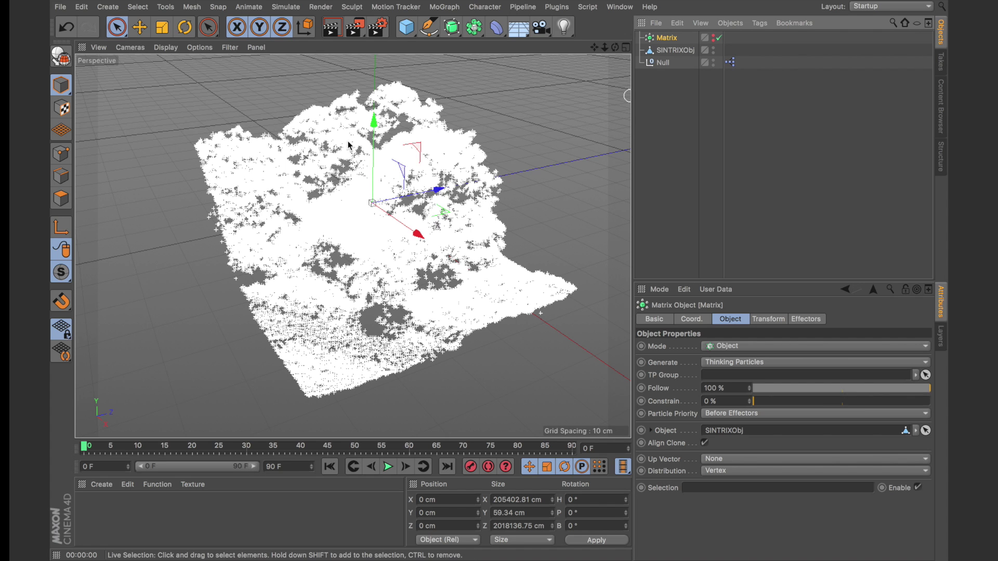
Step: Set the view type of the Thinking Particles to Dots in the Thinking Particles settings
left_click(675, 165)
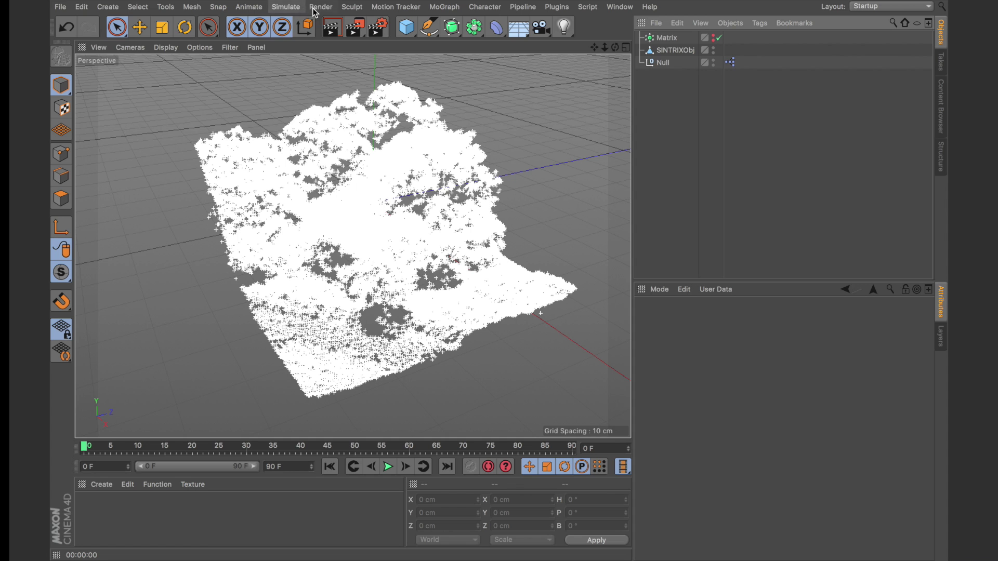
left_click(284, 9)
mouse_move(306, 57)
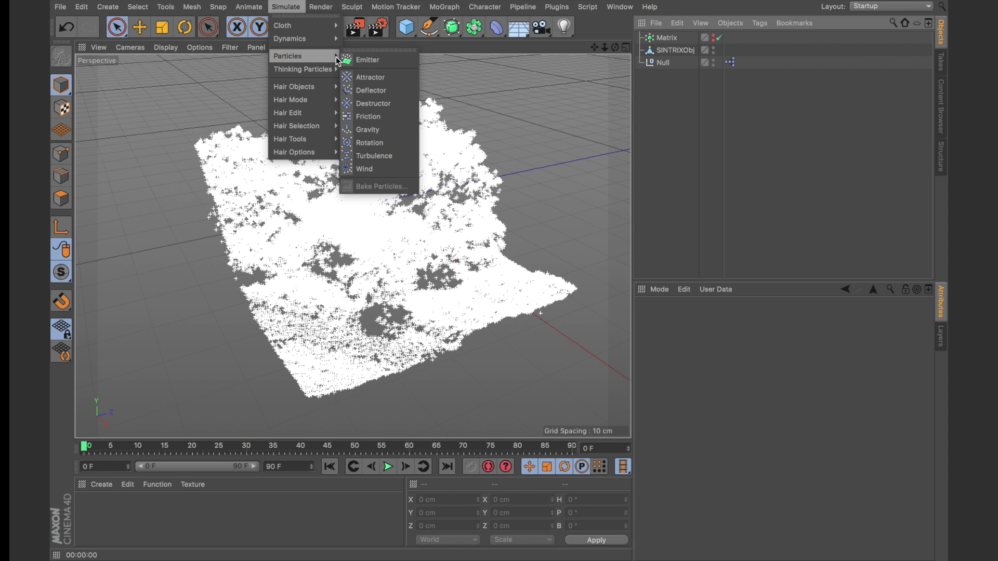
left_click(356, 64)
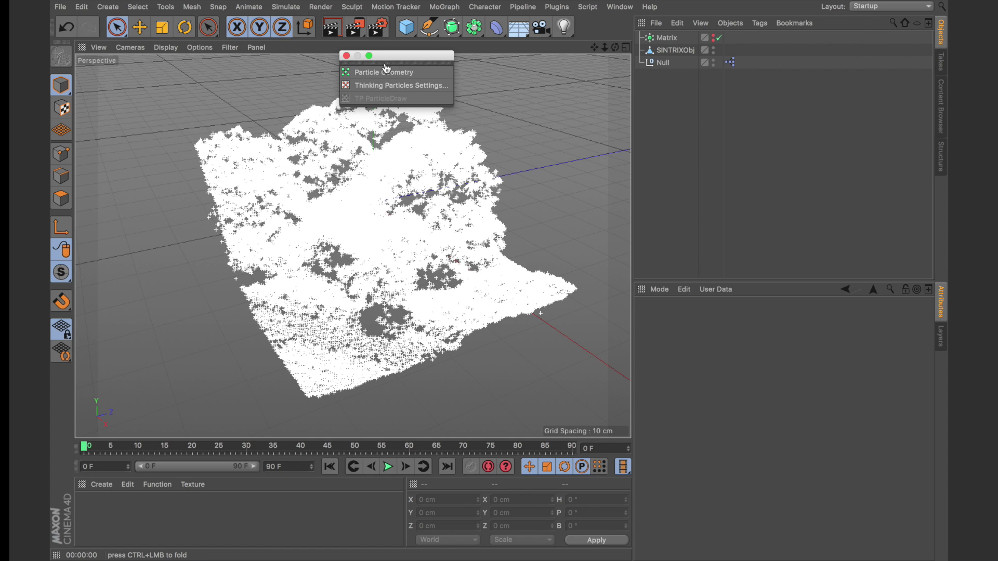
left_click_drag(400, 60, 144, 82)
left_click(127, 106)
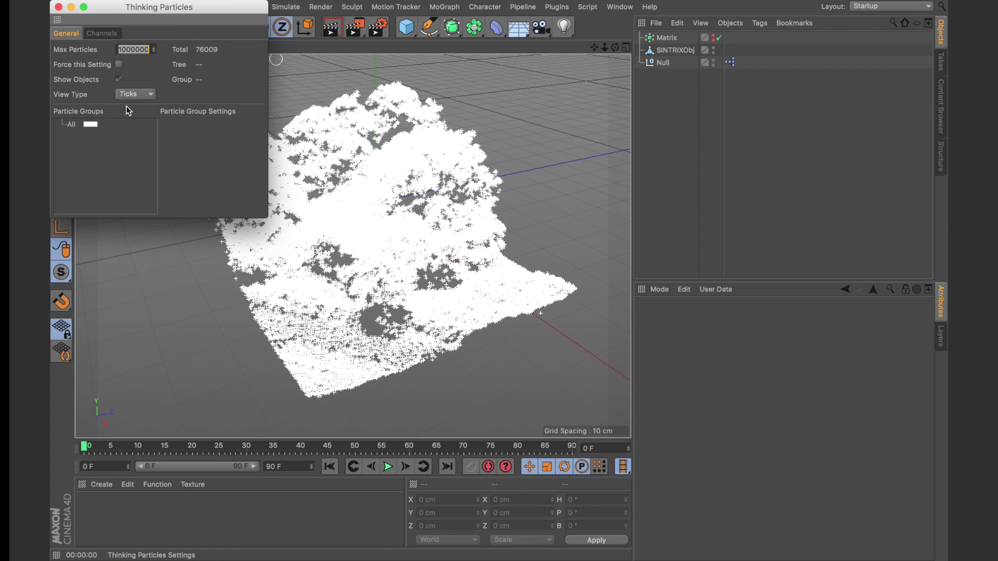
left_click_drag(173, 12, 230, 186)
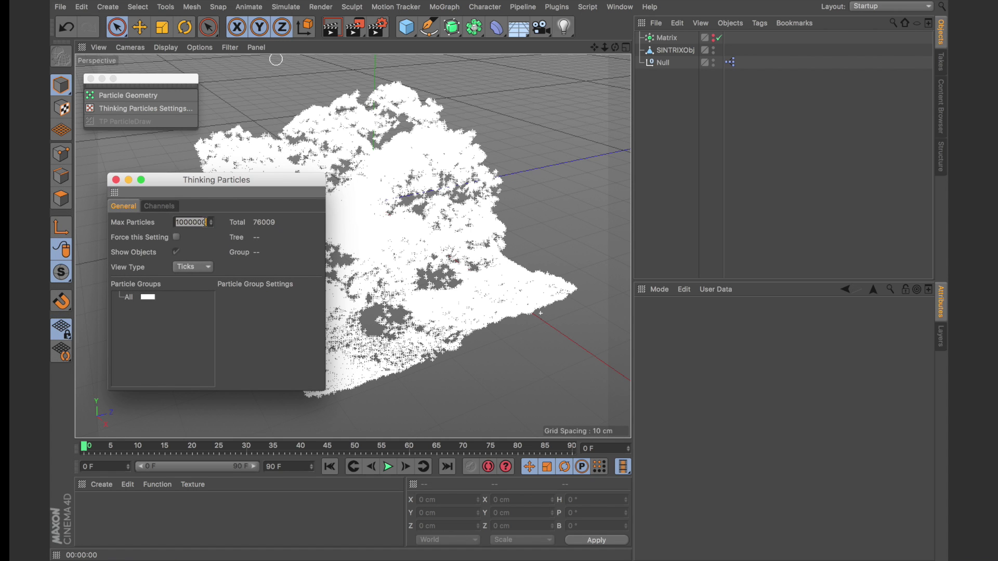
left_click(187, 268)
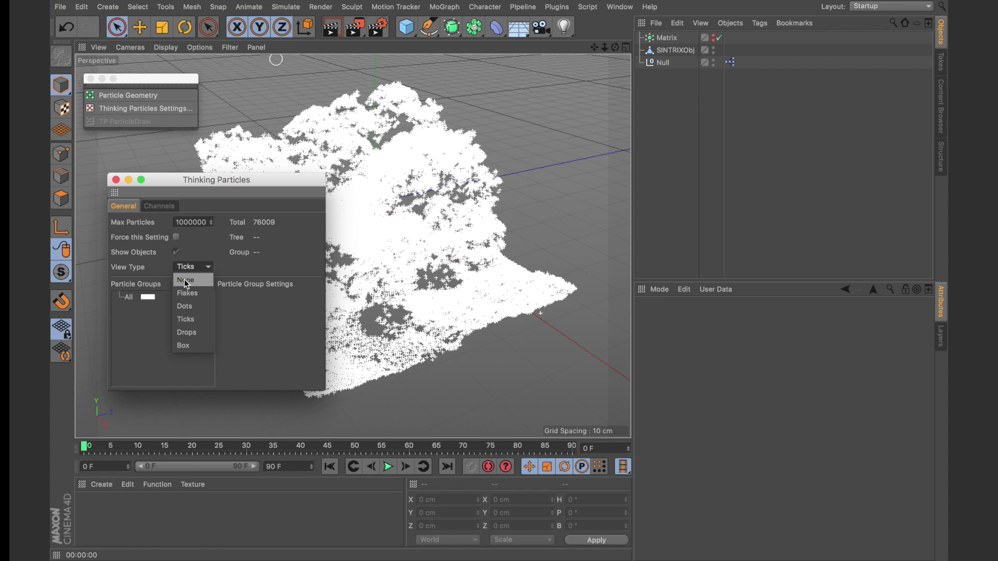
left_click(187, 306)
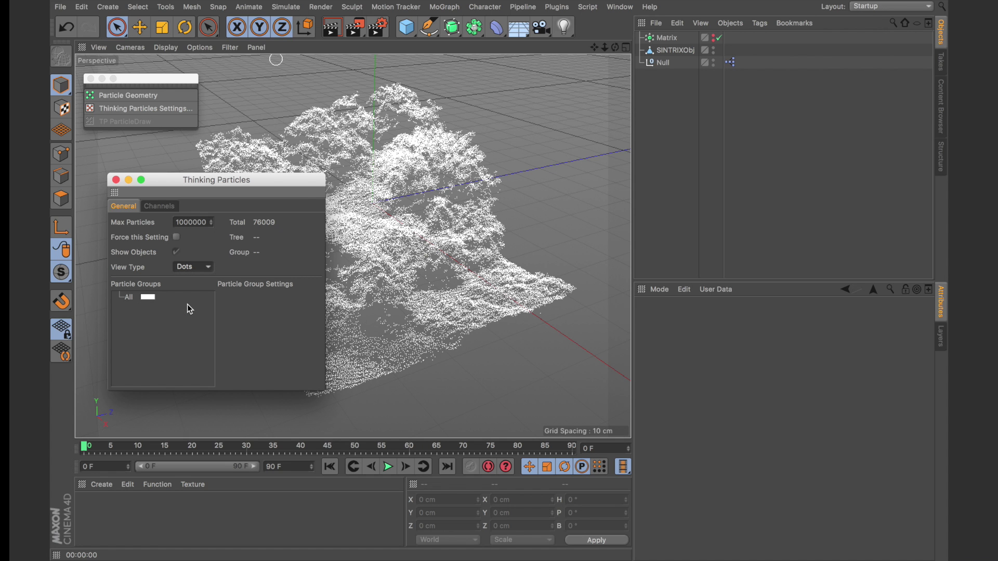
left_click(116, 180)
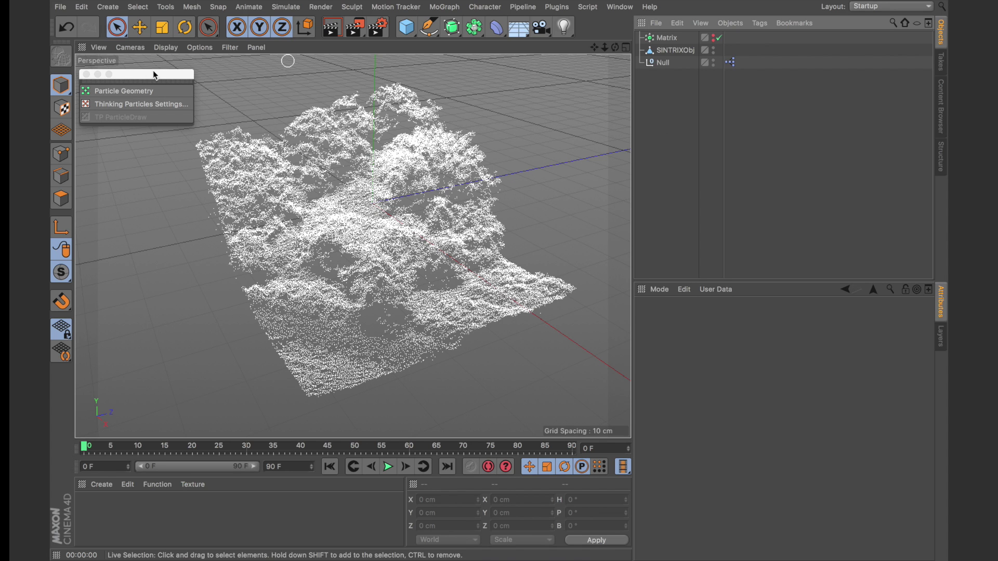
Step: Add a Particle Geometry object and assign the All particle group to it
left_click(119, 92)
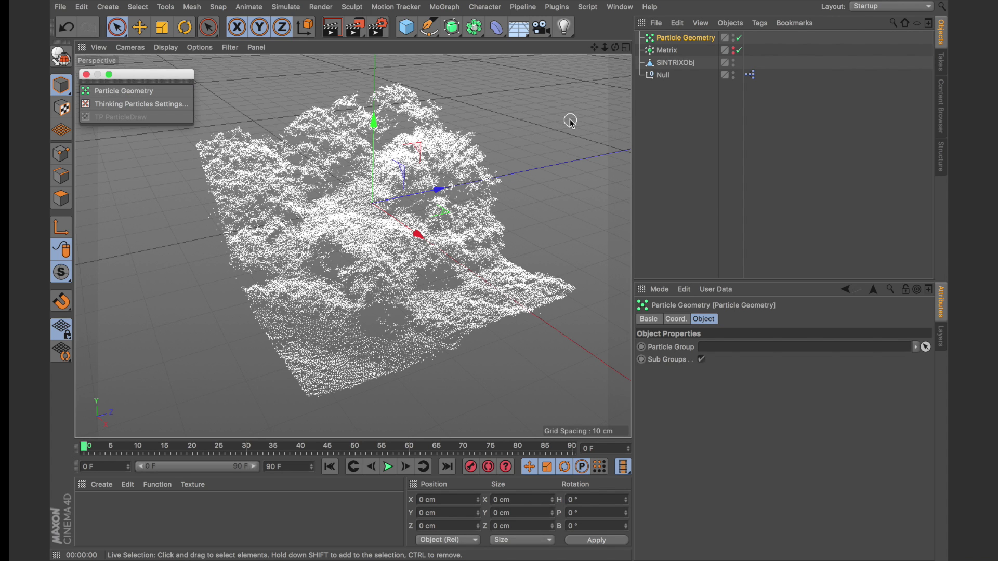
left_click(166, 107)
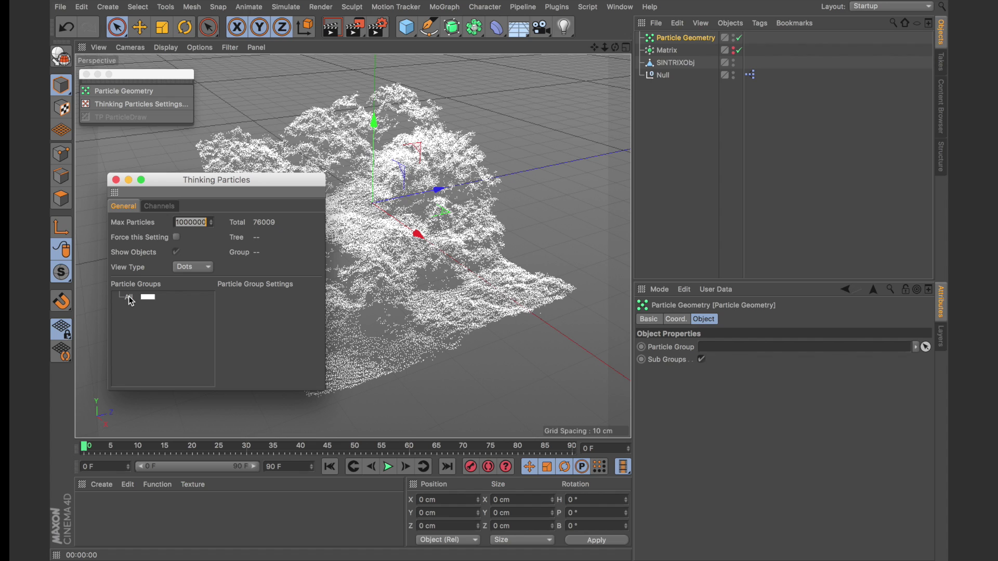
left_click_drag(131, 301, 723, 352)
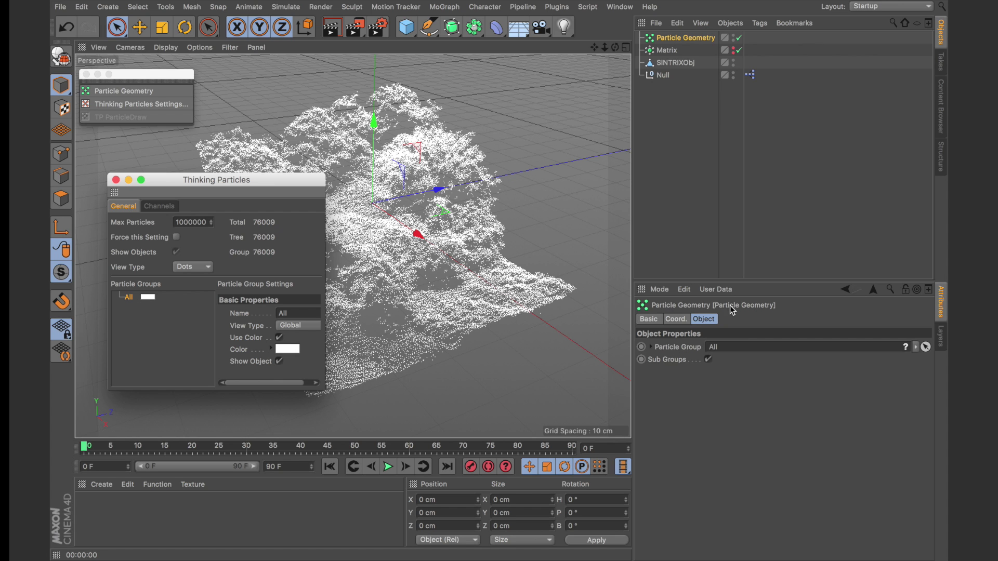
left_click(116, 180)
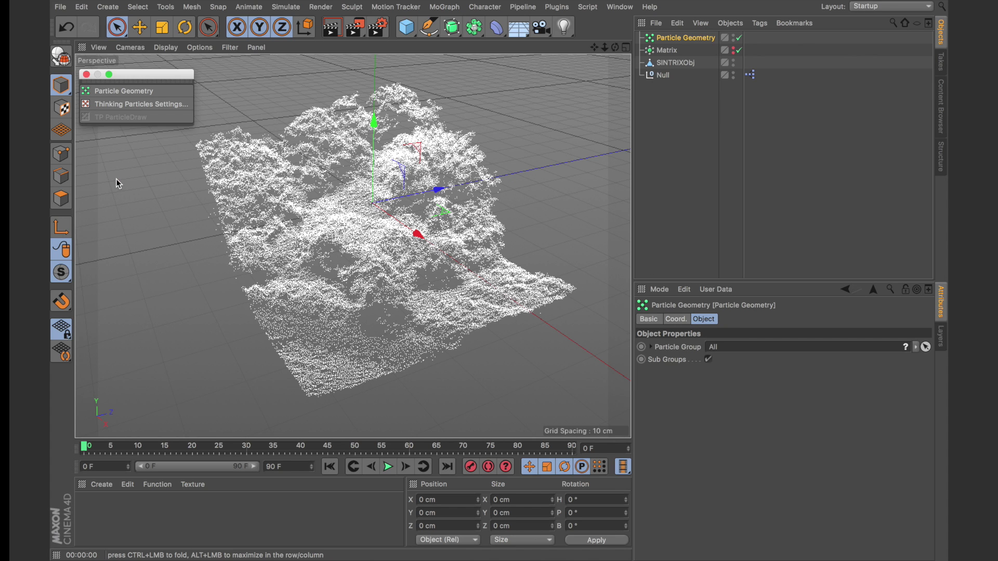
Step: Add a Hair Render tag to the Particle Geometry object
right_click(685, 43)
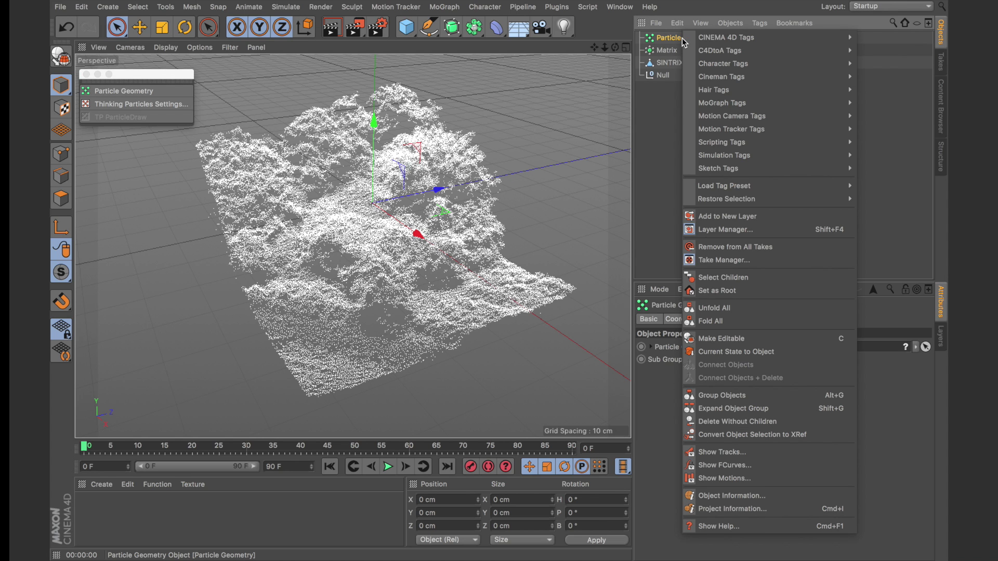
mouse_move(712, 36)
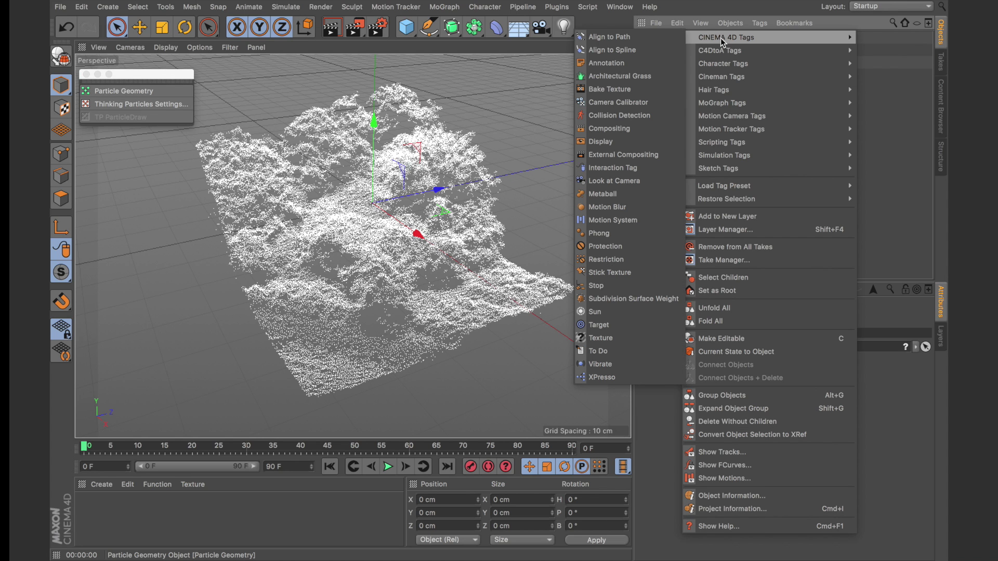
mouse_move(831, 80)
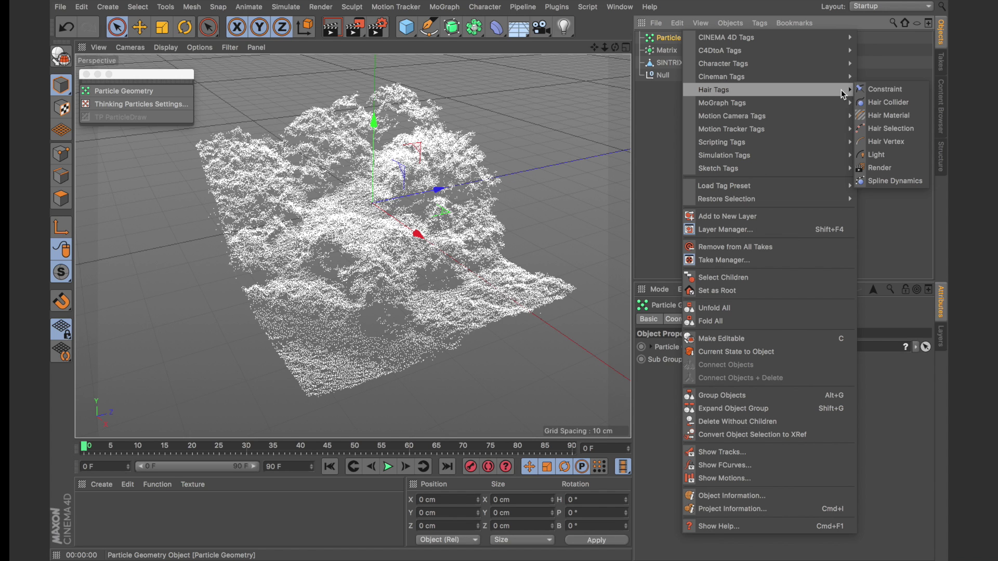
left_click(895, 169)
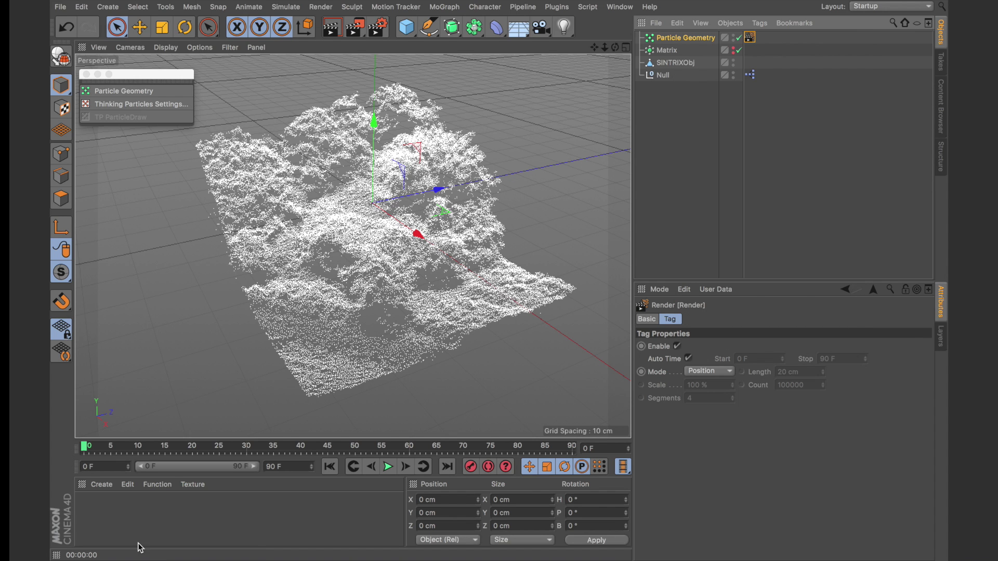
Step: Create a Hair Material and apply it to the Particle Geometry object
left_click(102, 486)
mouse_move(192, 380)
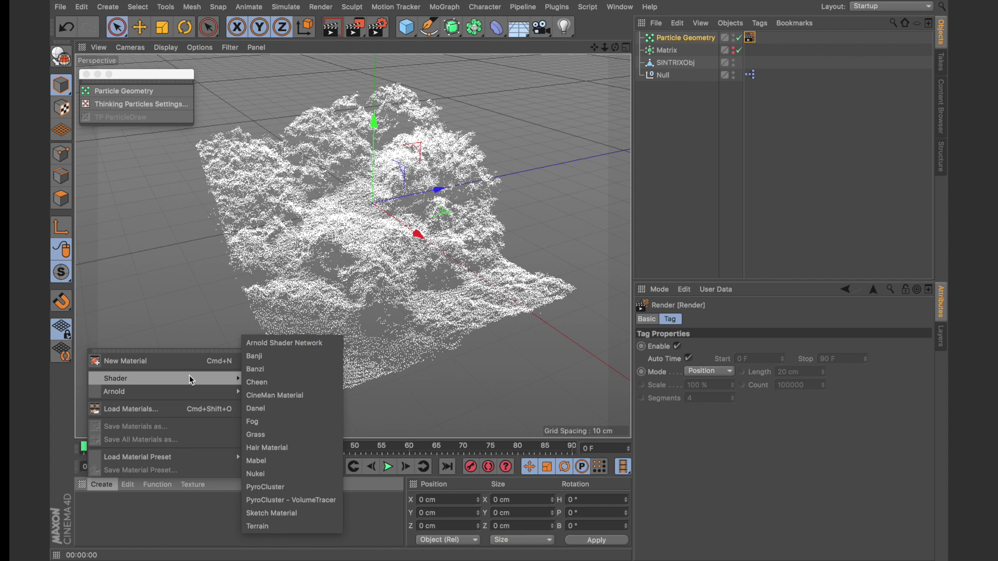
left_click(283, 448)
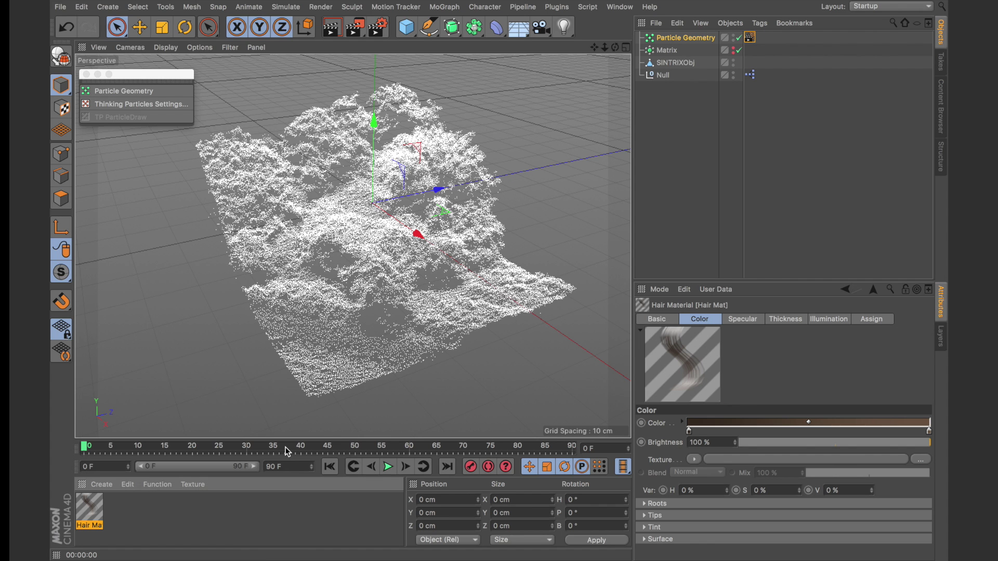
right_click(86, 507)
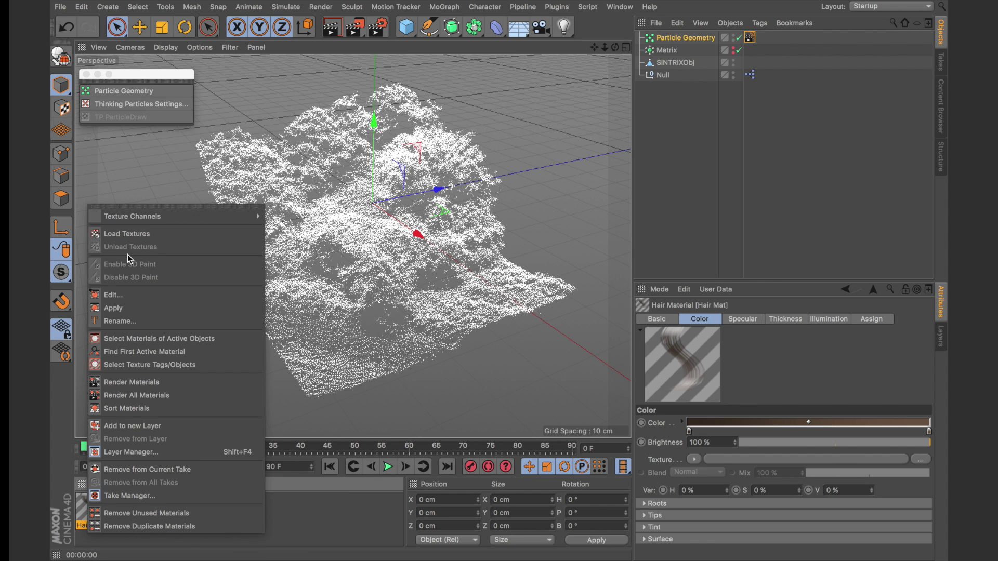
left_click(129, 307)
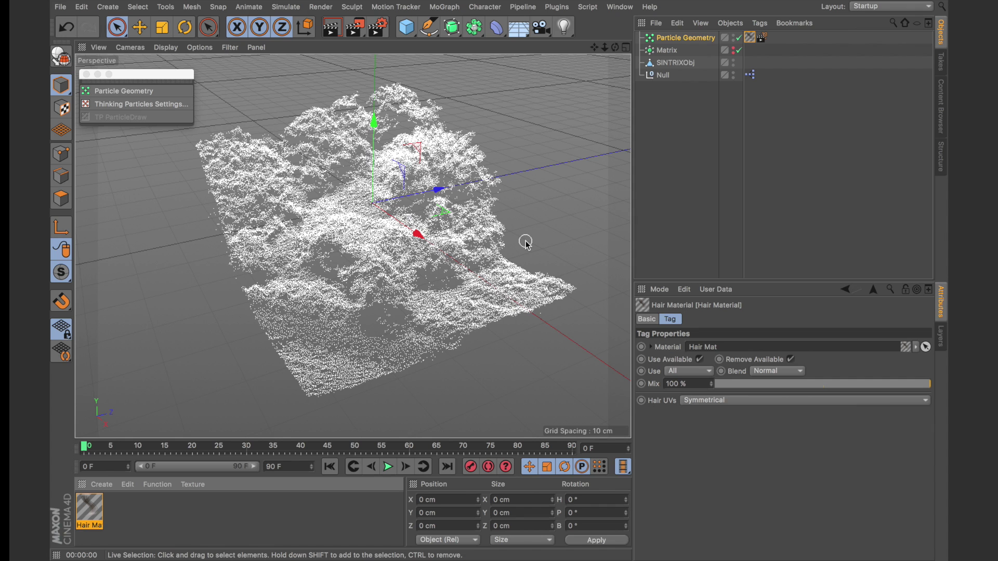
Step: Make the hair material's color gradient solid white by recoloring its first knot to full value without saturation and deleting the end knot
double_click(89, 511)
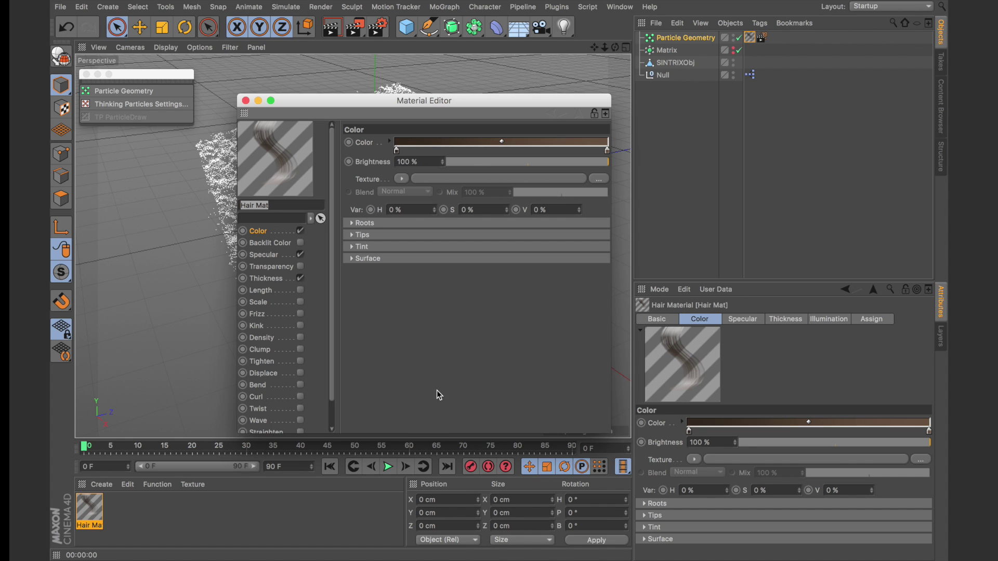
double_click(397, 152)
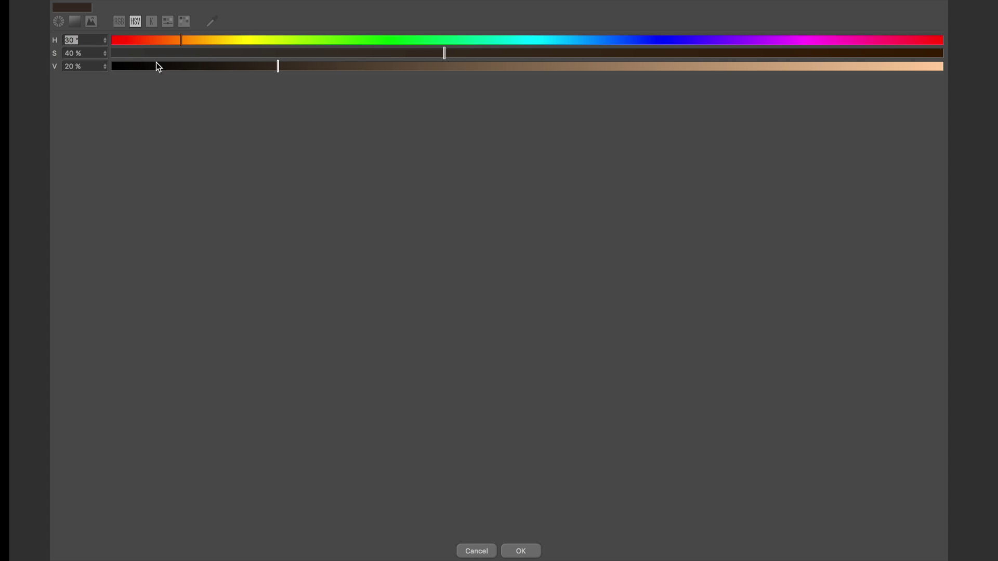
left_click_drag(279, 67, 948, 66)
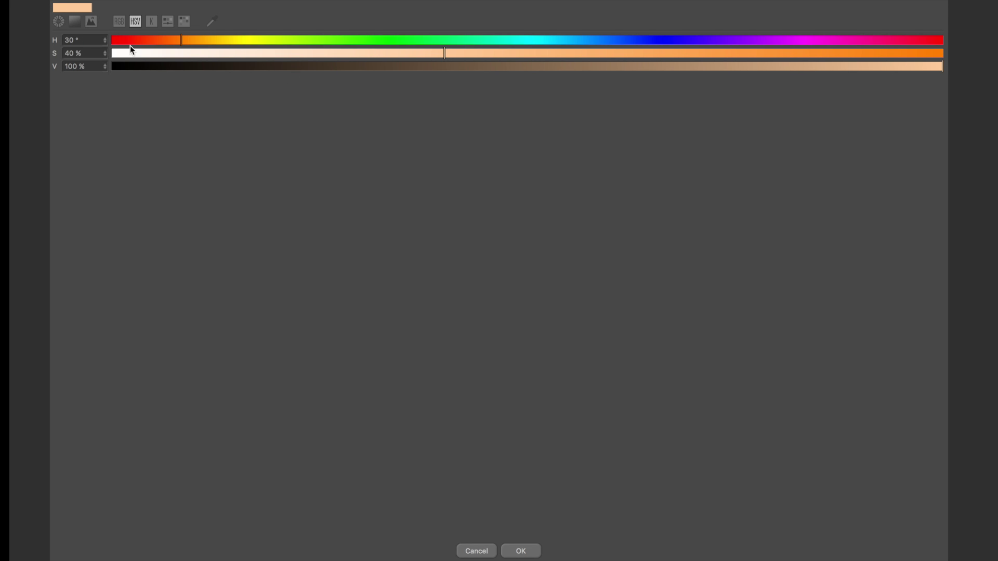
left_click_drag(137, 54, 68, 52)
left_click(517, 550)
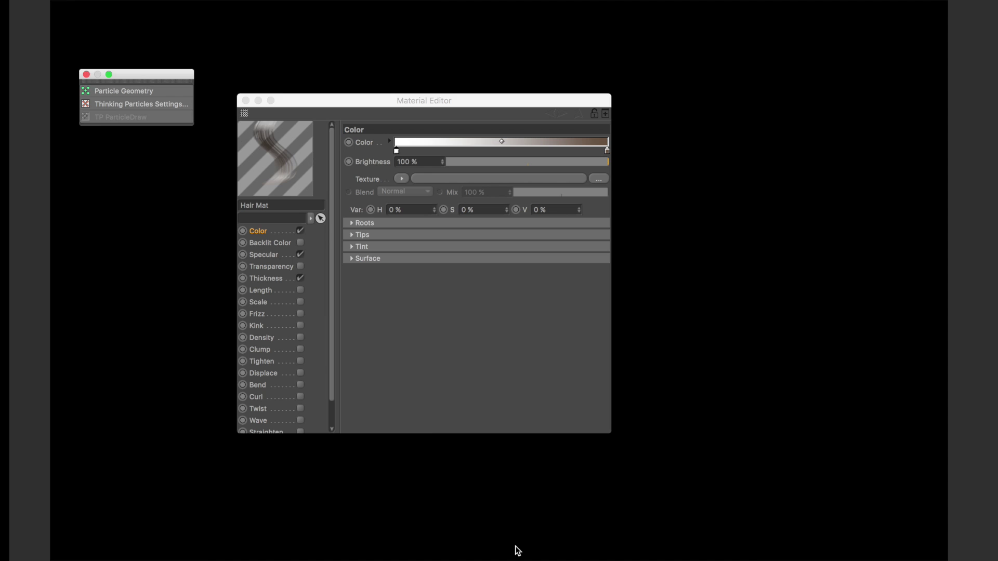
left_click(608, 151)
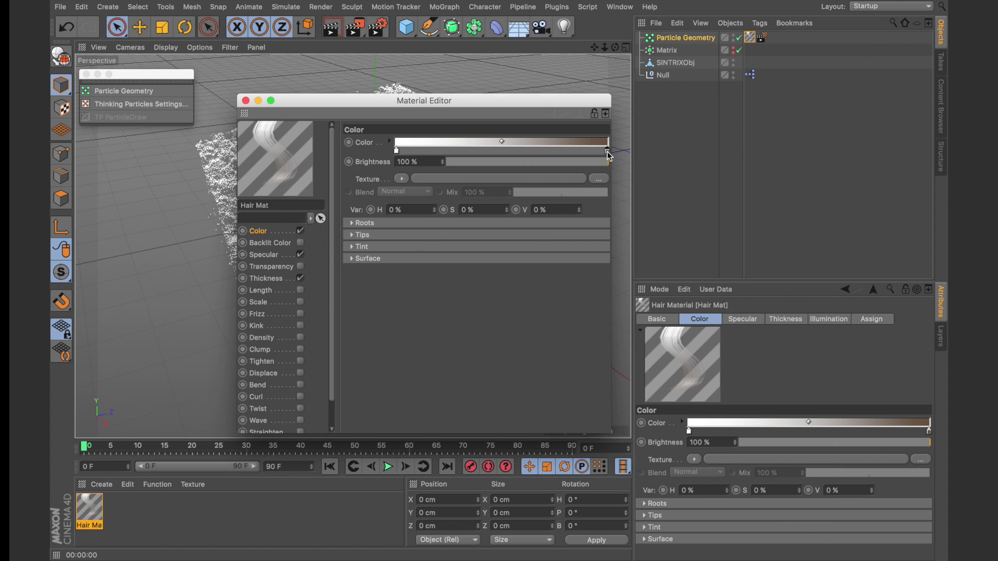
key("Delete")
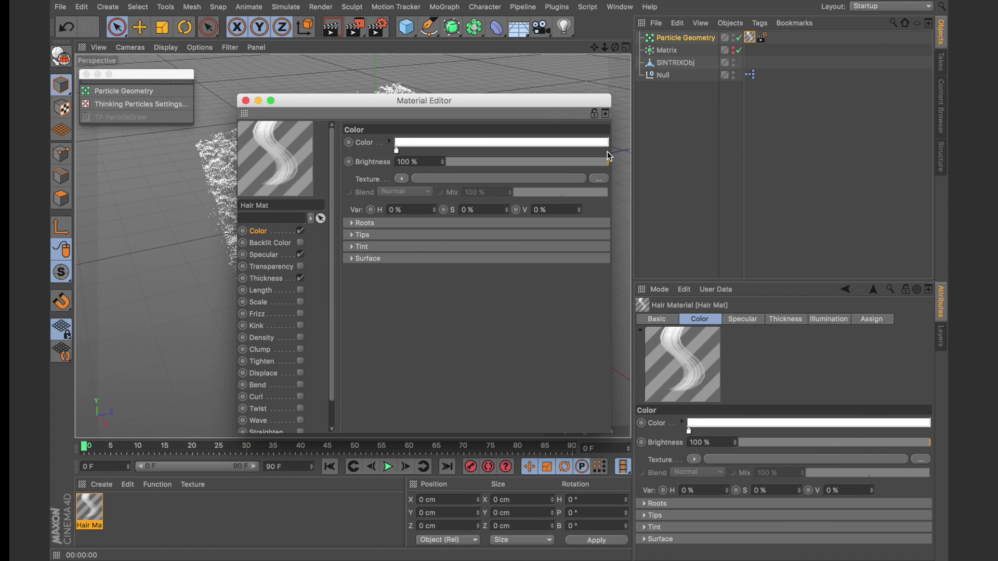
Step: Disable the hair material's Specular channel, show its Thickness settings and test-render the view
left_click(305, 257)
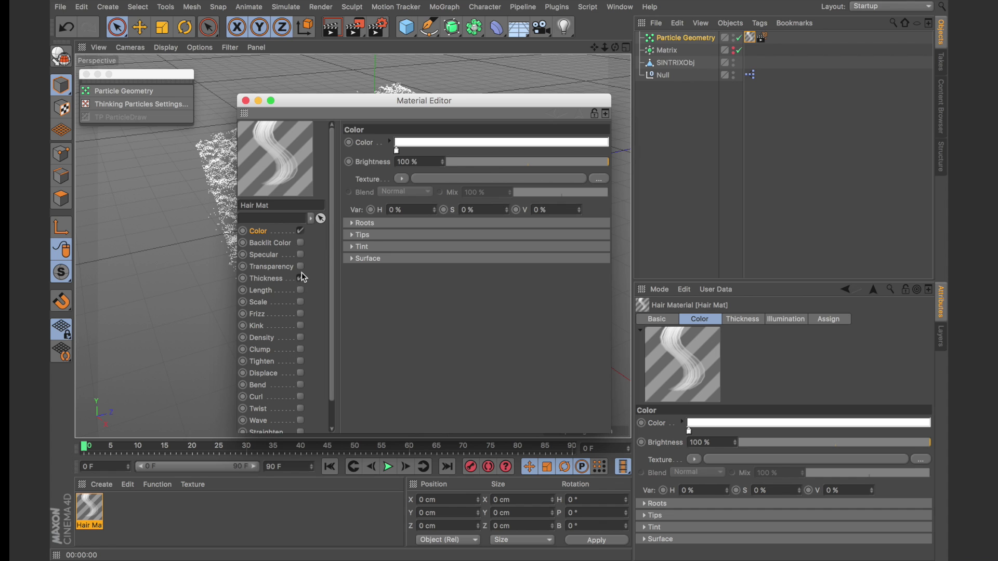
left_click(265, 281)
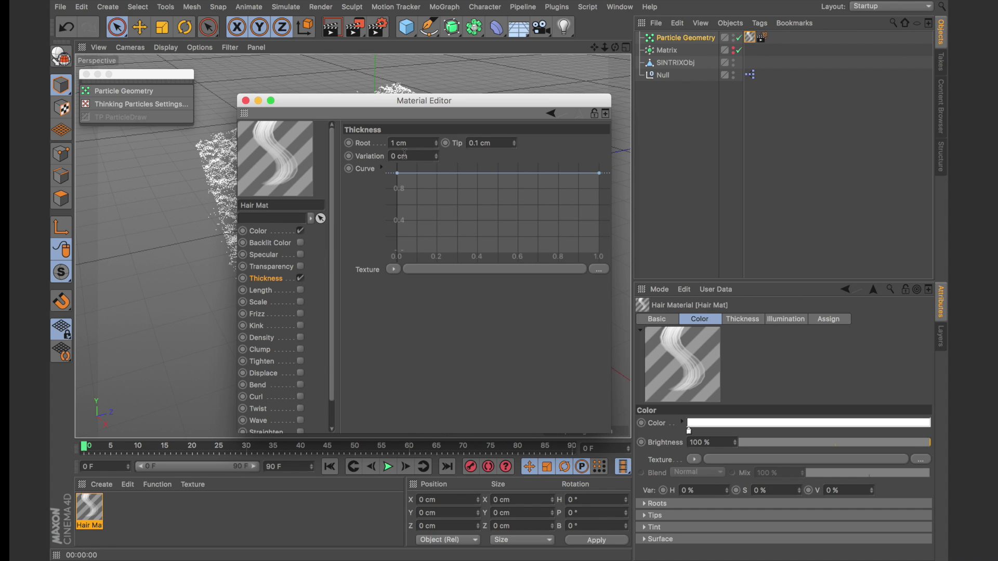
mouse_move(332, 100)
left_mouse_down()
mouse_move(343, 131)
mouse_move(312, 101)
left_mouse_up()
left_click(225, 102)
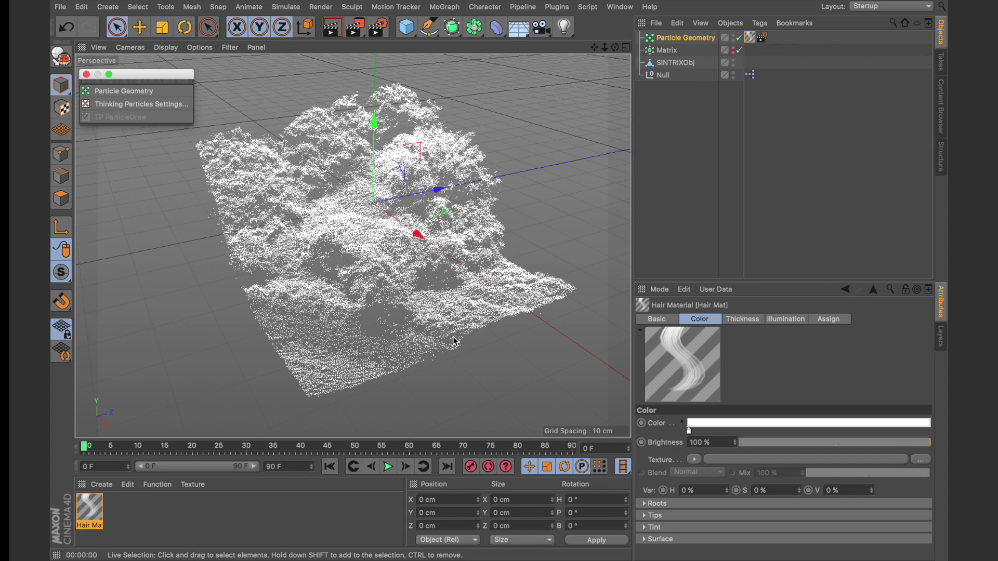
left_click(736, 321)
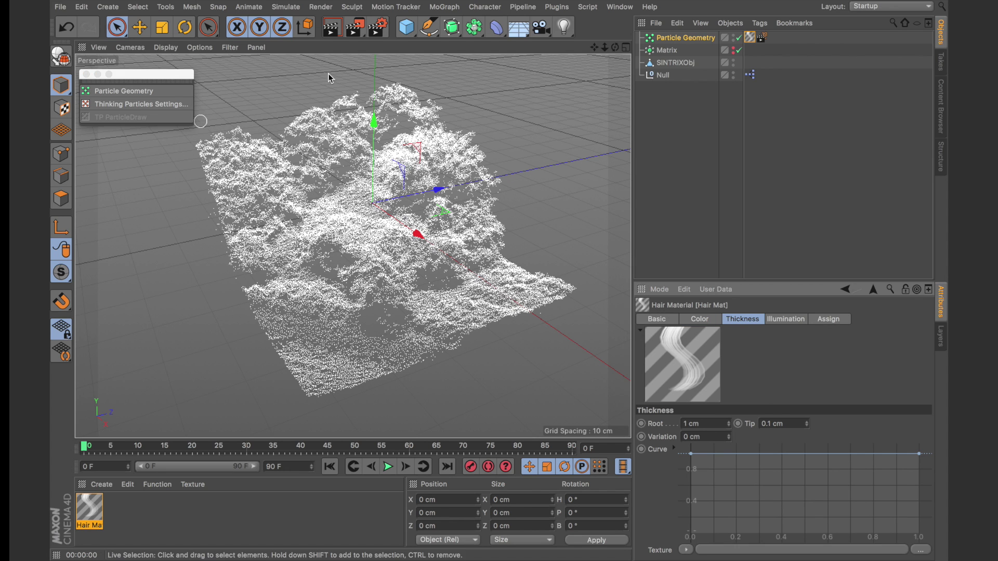
left_click(333, 31)
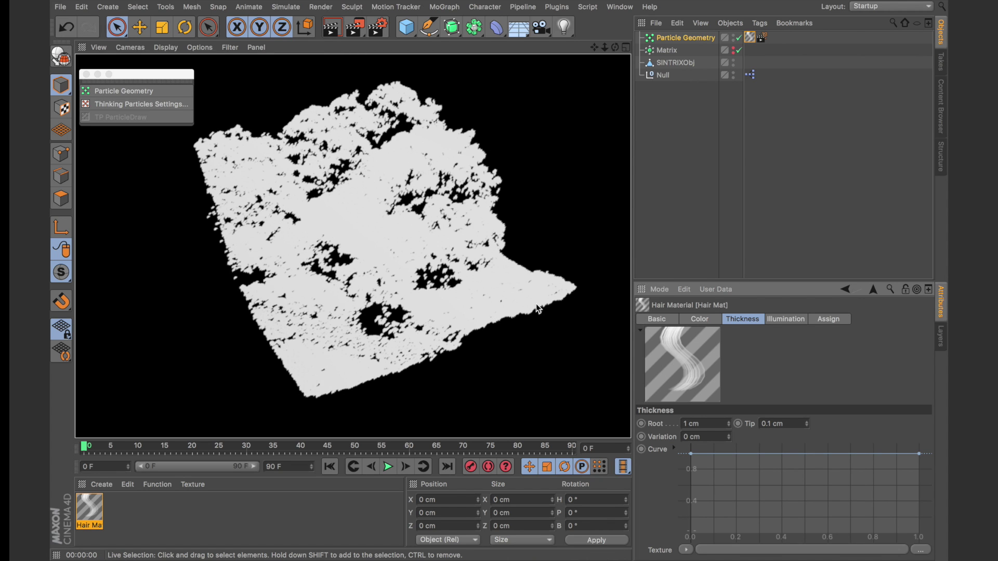
Step: Set the hair material's root thickness to 0.1 cm, render the view again and reselect the Particle Geometry
double_click(718, 424)
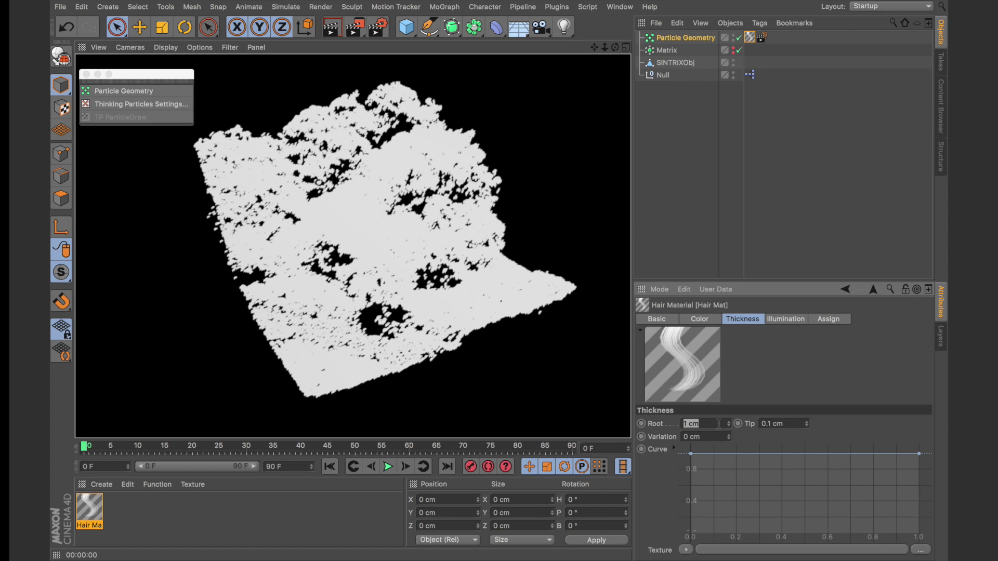
type("0.1")
left_click(333, 25)
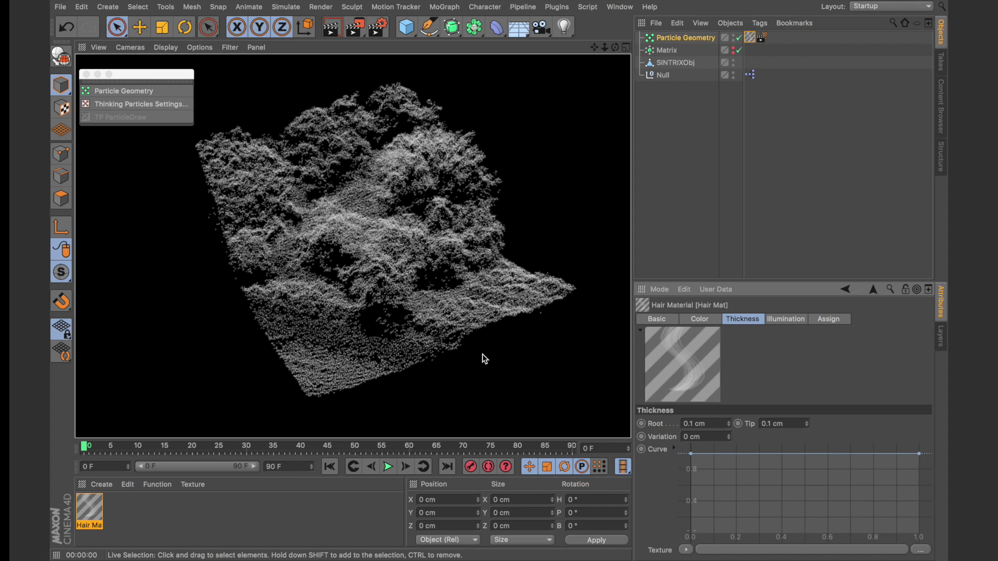
left_click(678, 138)
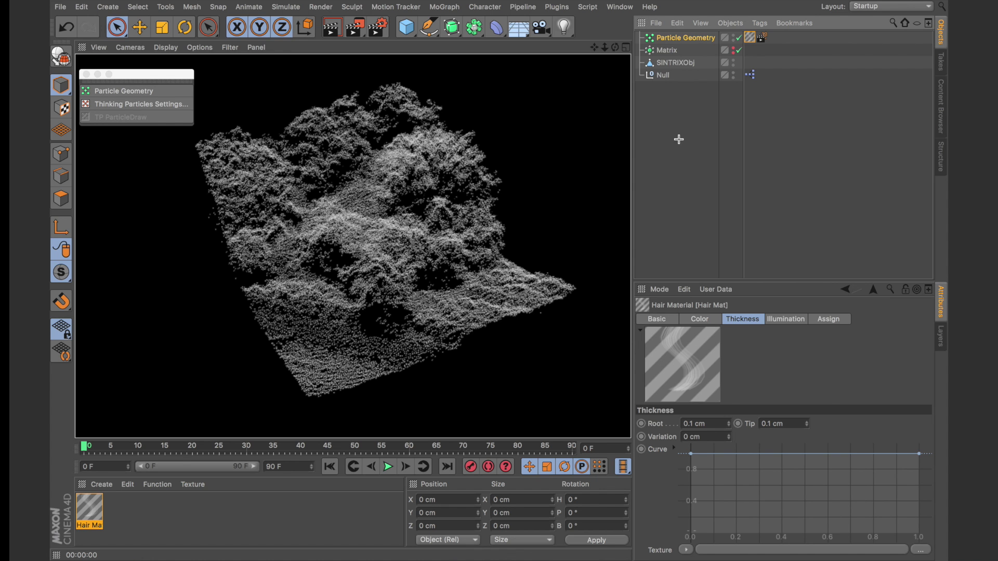
left_click(670, 43)
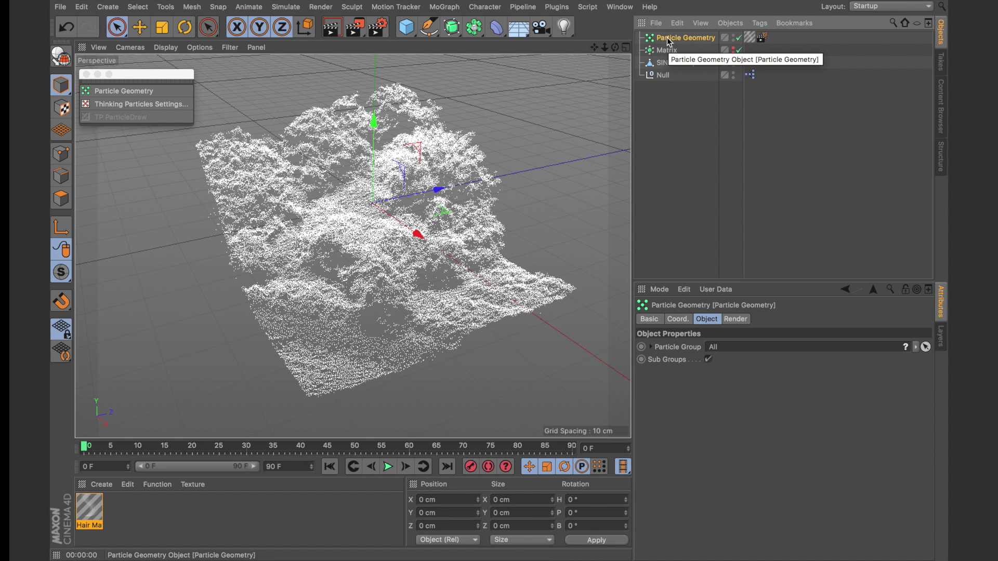
Step: Replace the Particle Geometry object with an Arnold TP Group object
key("Delete")
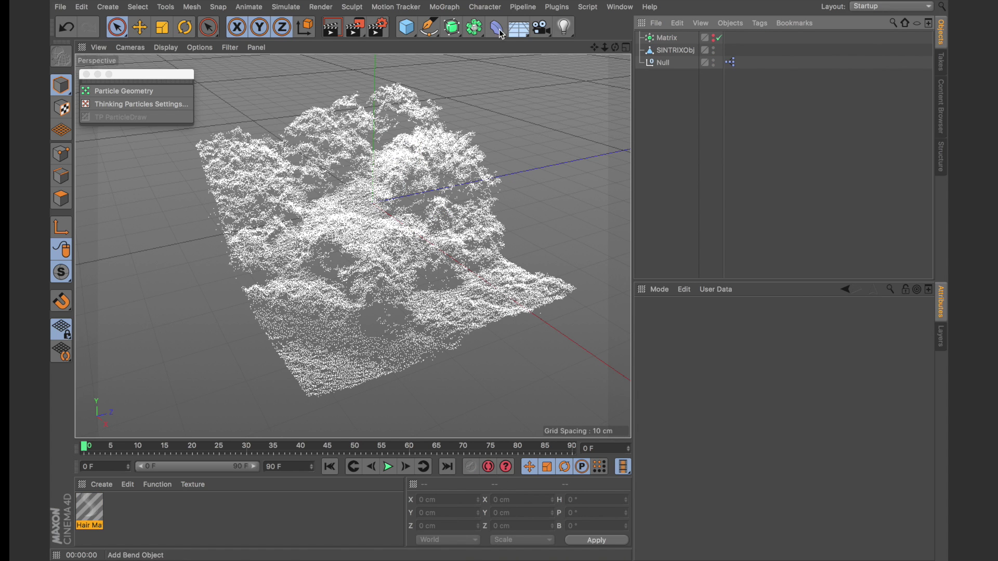
left_click(557, 7)
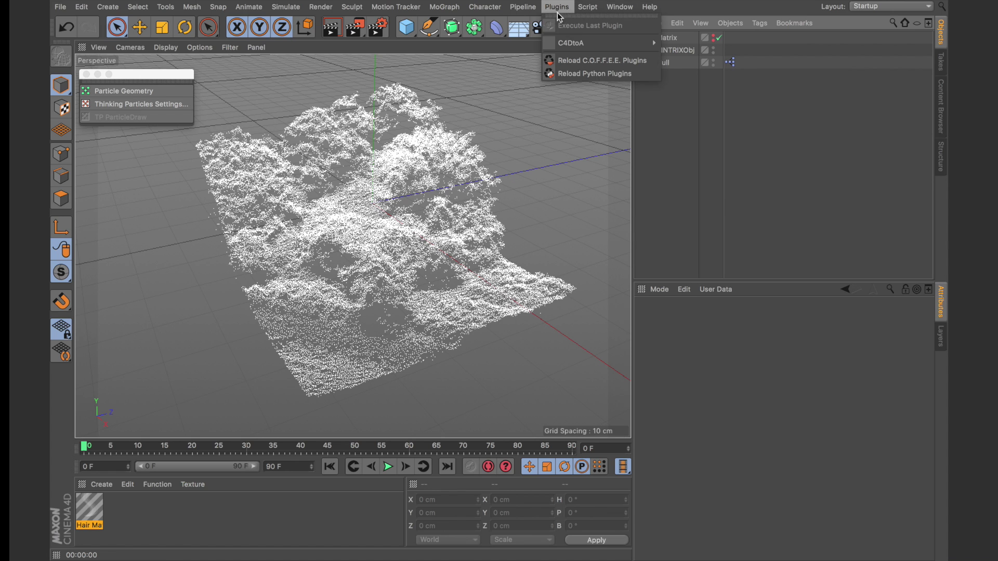
mouse_move(598, 42)
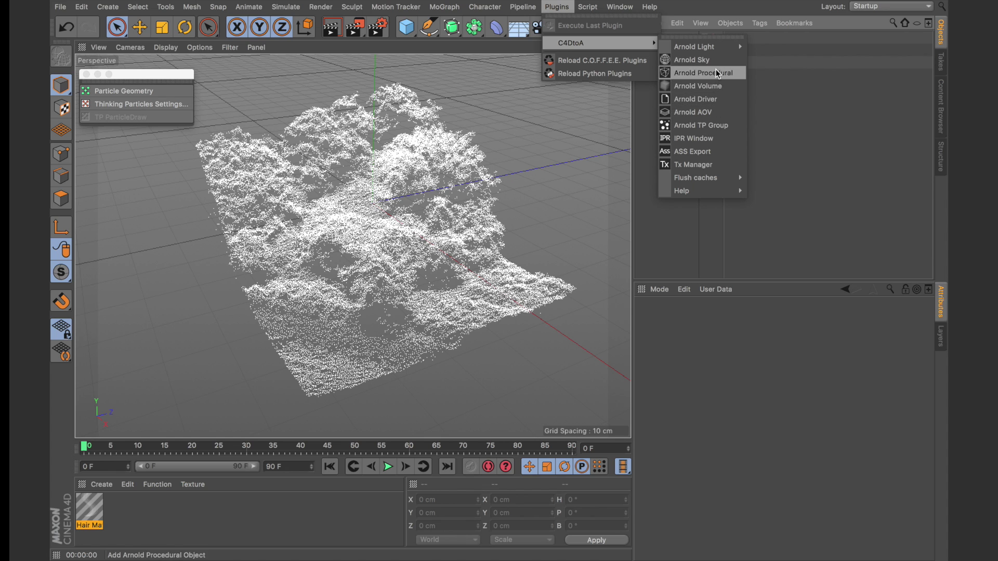
mouse_move(718, 54)
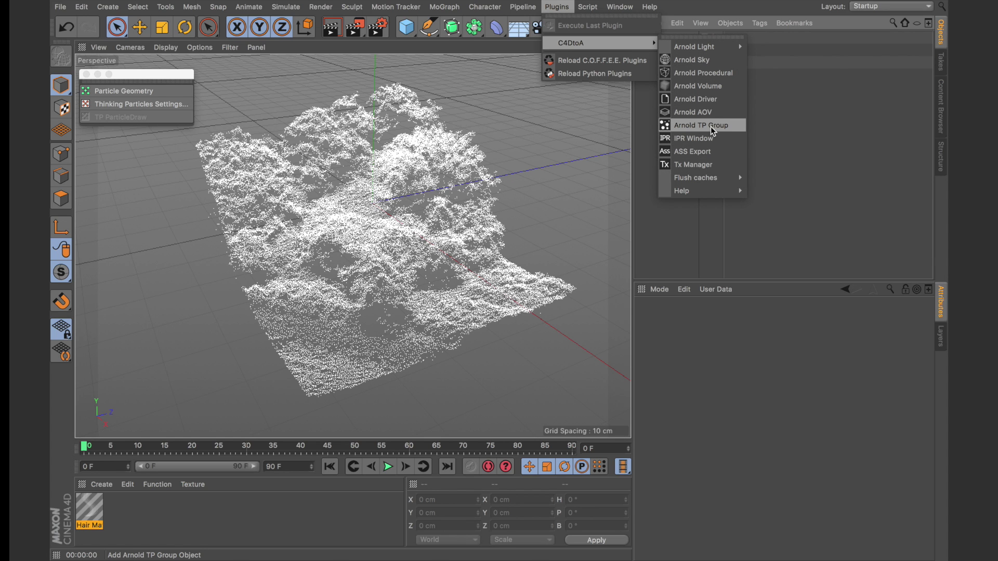
left_click(732, 126)
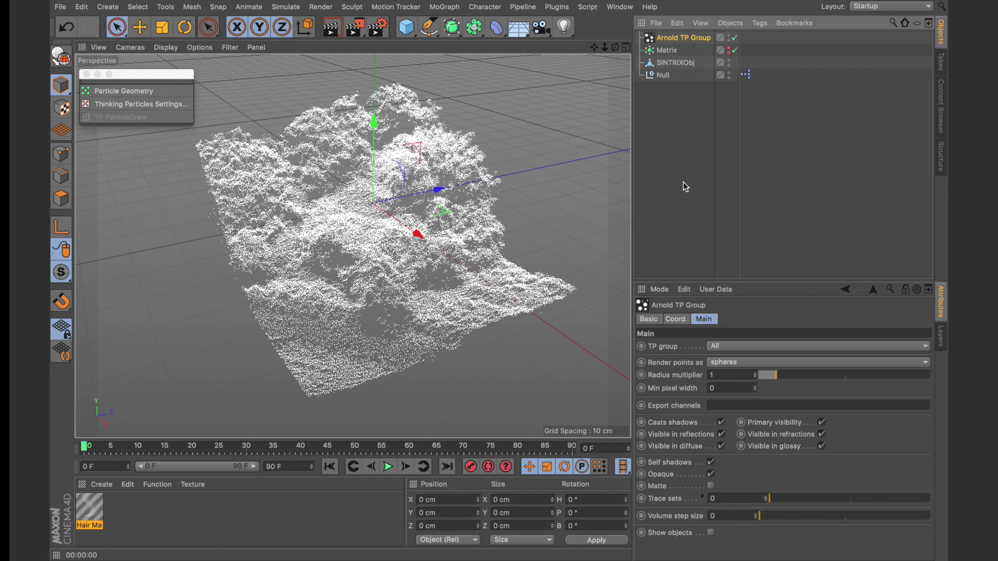
Step: Create an Arnold standard surface material and apply it to the Arnold TP Group
left_click(102, 484)
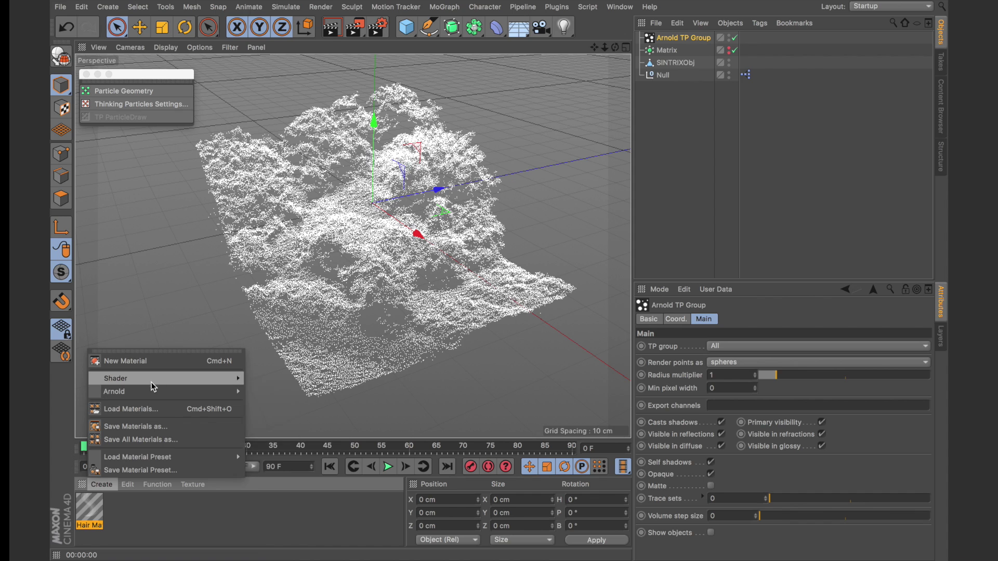
mouse_move(156, 383)
mouse_move(228, 392)
mouse_move(278, 403)
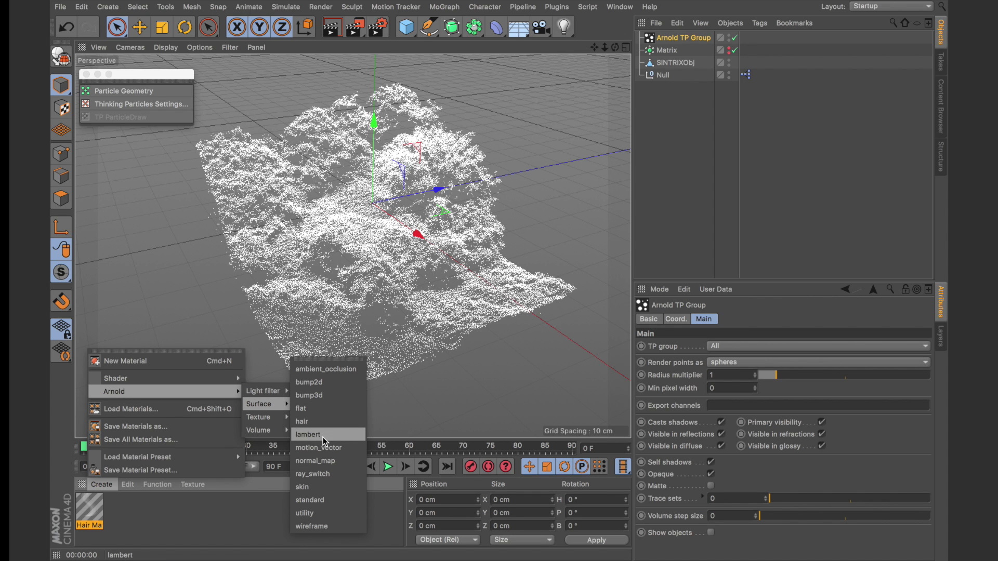
left_click(323, 500)
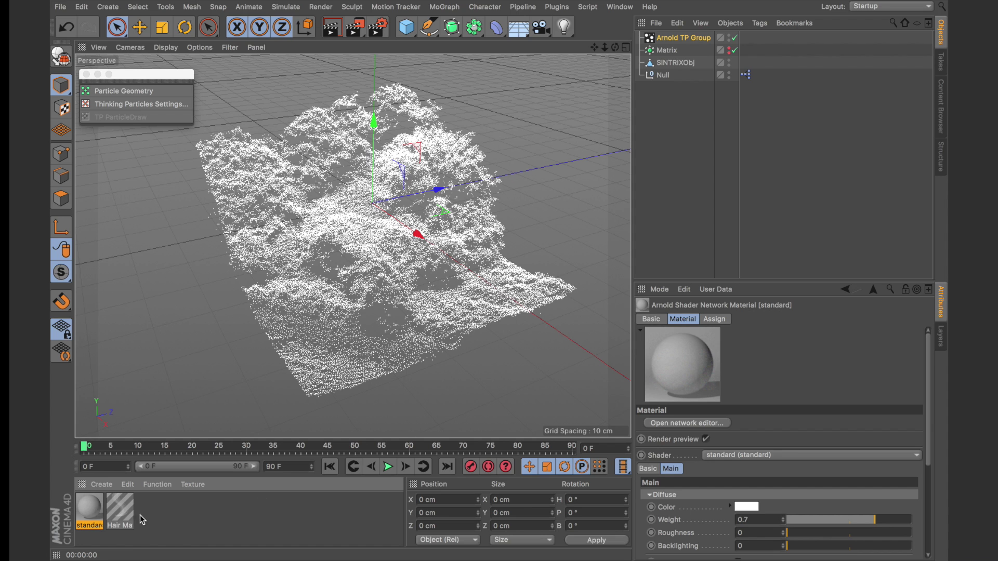
left_click_drag(89, 508, 695, 39)
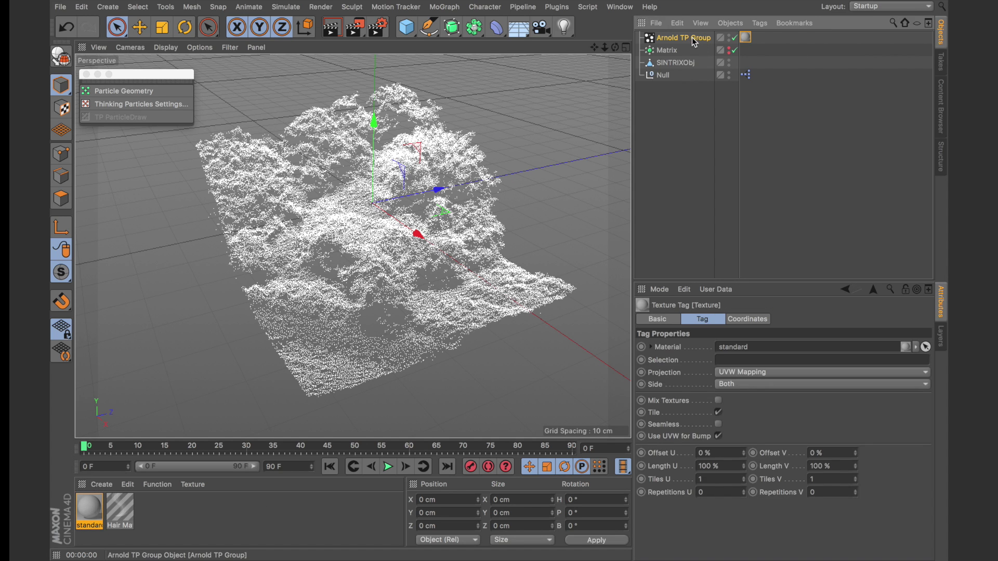
Step: Add an Arnold point light, raise it to about 46 cm above the origin and test-render the view
left_click(665, 185)
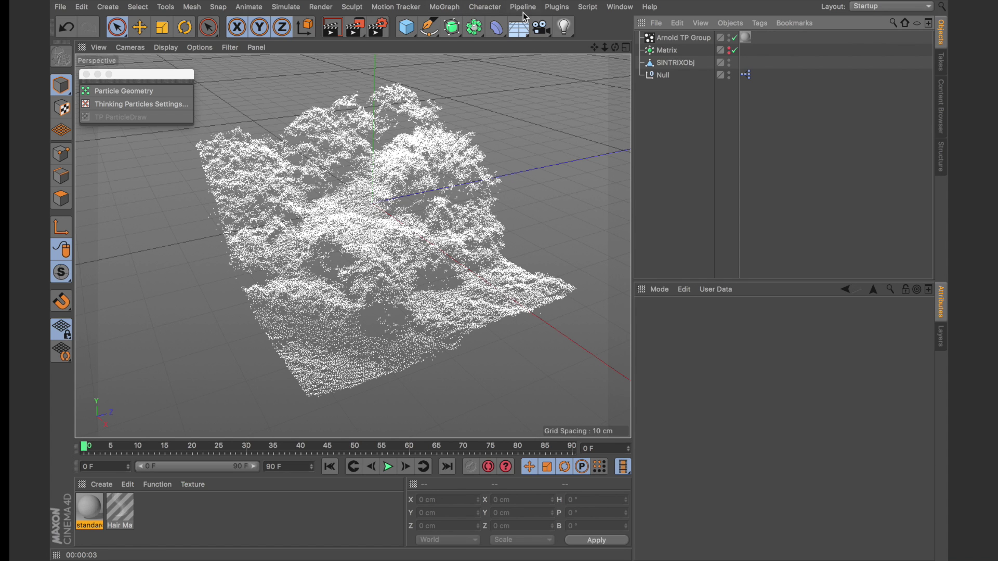
left_click(551, 15)
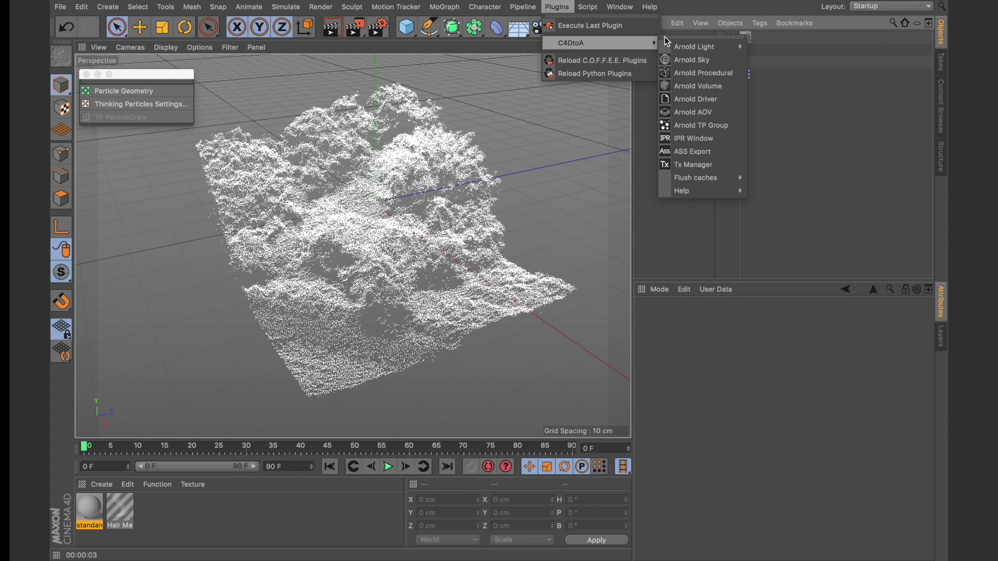
mouse_move(696, 46)
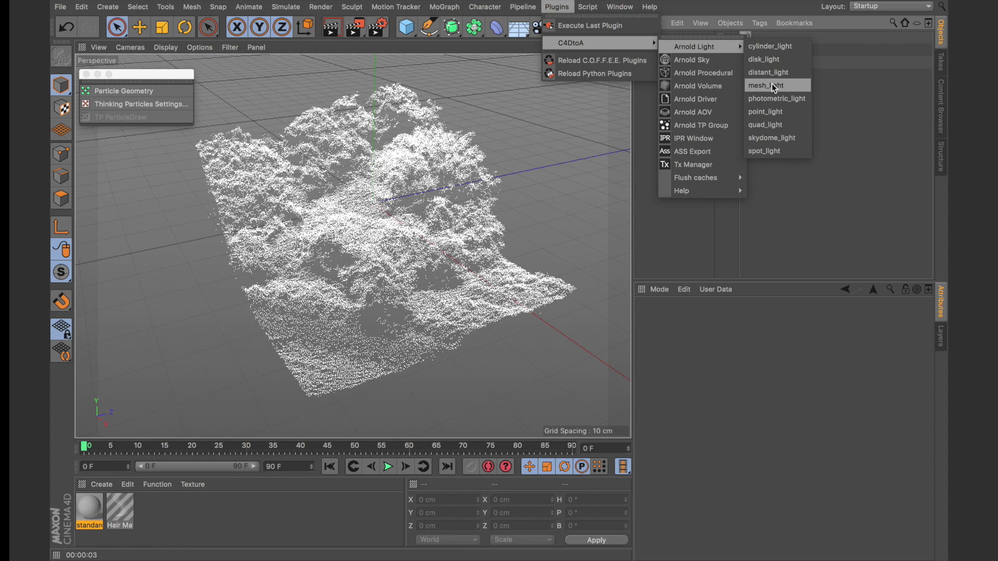
left_click(769, 112)
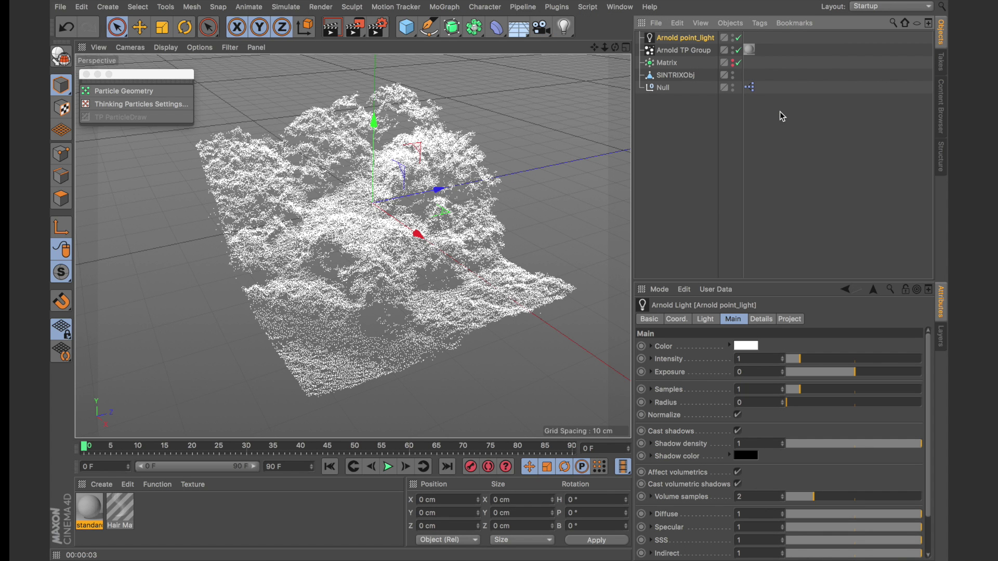
left_click_drag(375, 111, 375, 58)
left_click(333, 28)
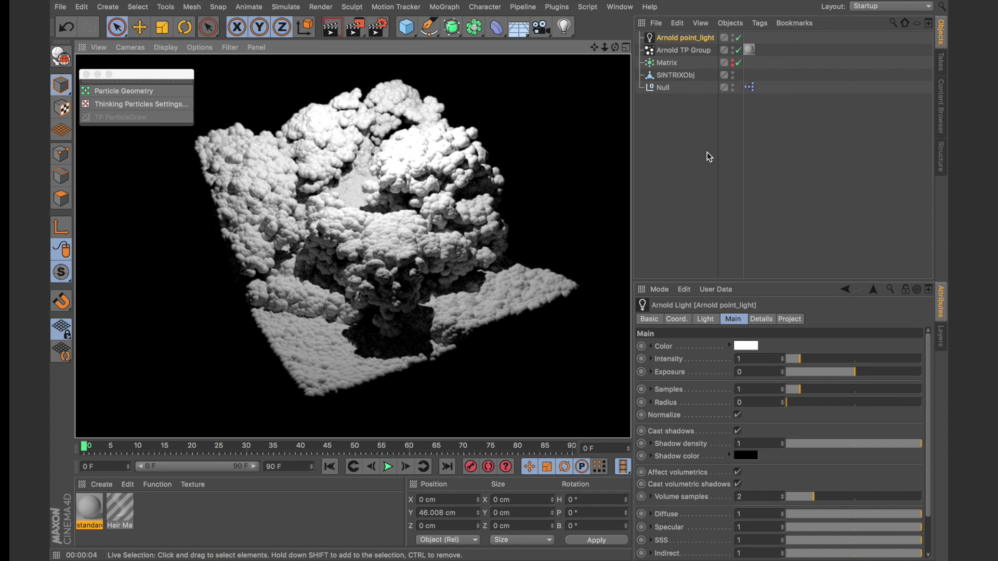
Step: Set the Arnold TP Group's radius multiplier to 0.1 and render the view again
left_click(682, 50)
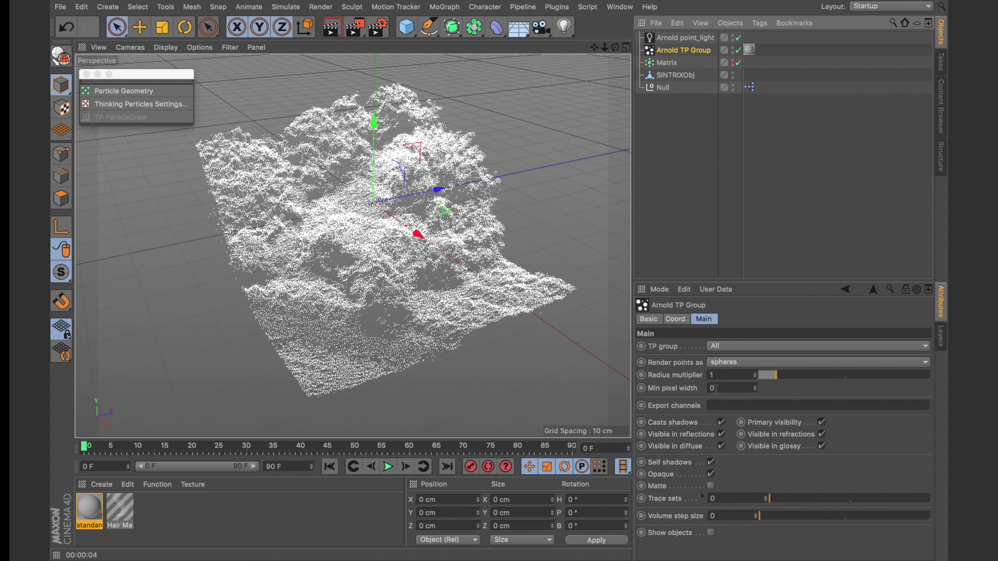
left_click(718, 377)
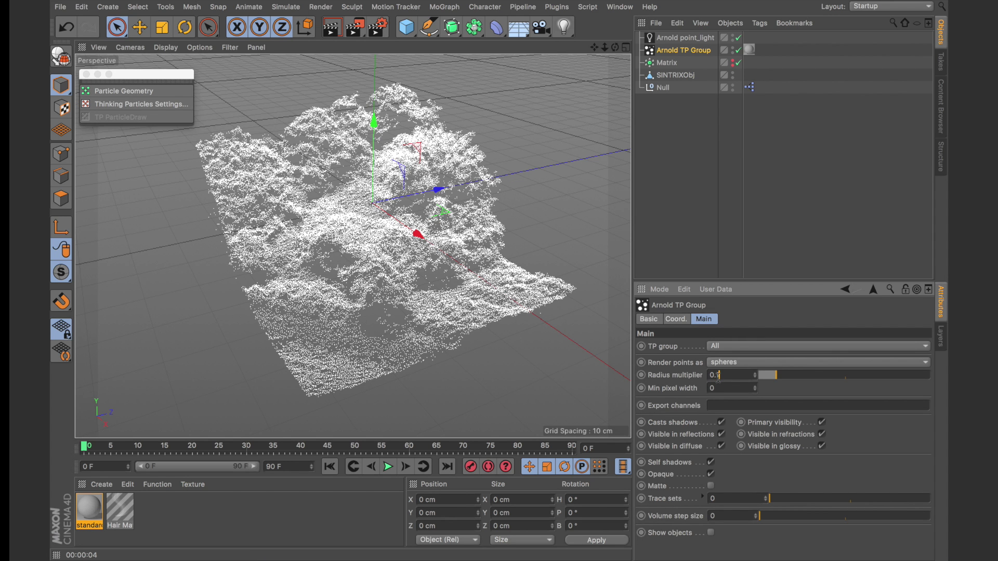
type("0.1")
key("Return")
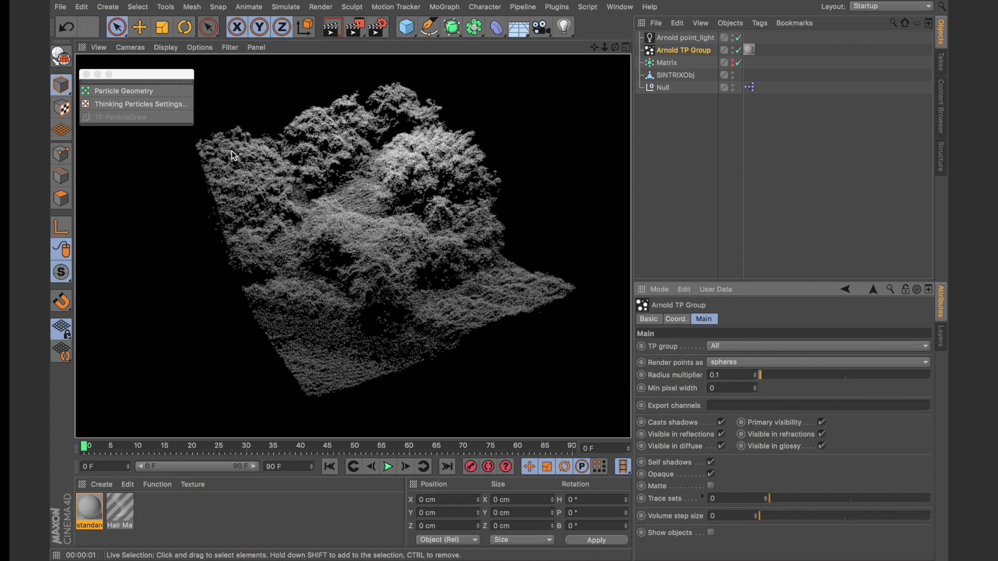
Step: Start a new project and load the SINTRIX preset from the Content Browser
left_click(59, 10)
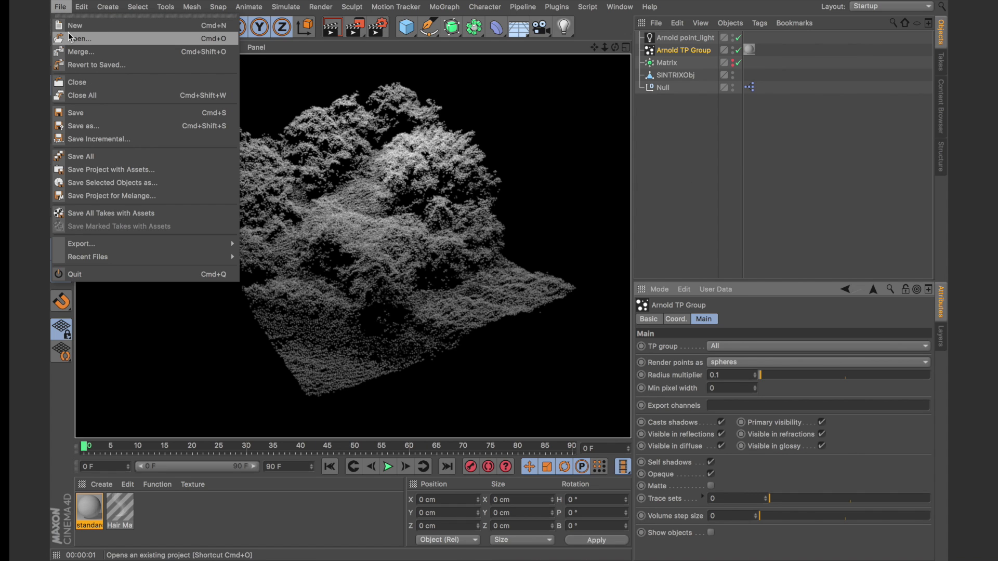
left_click(67, 25)
left_click(622, 9)
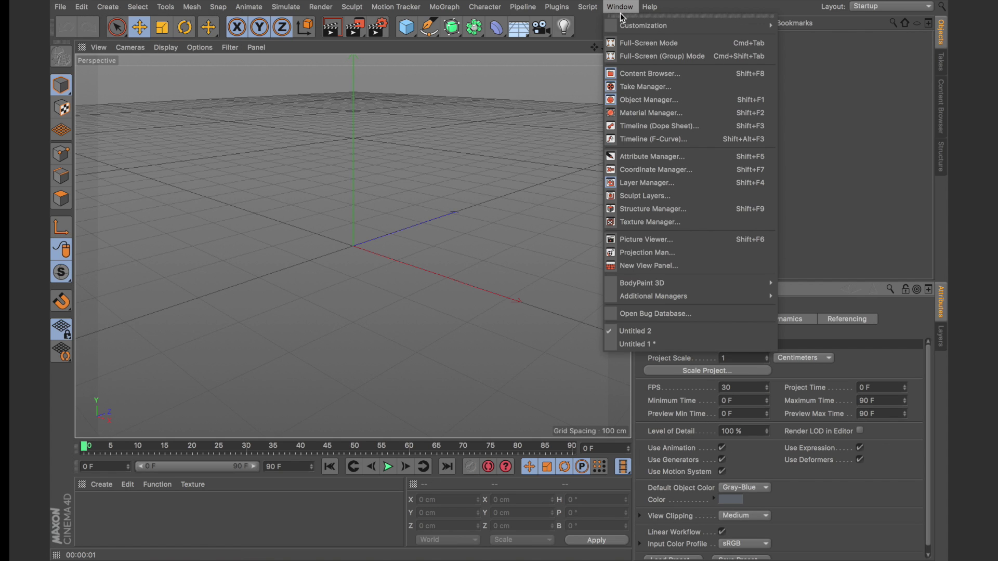
left_click(650, 73)
double_click(359, 186)
left_click(122, 106)
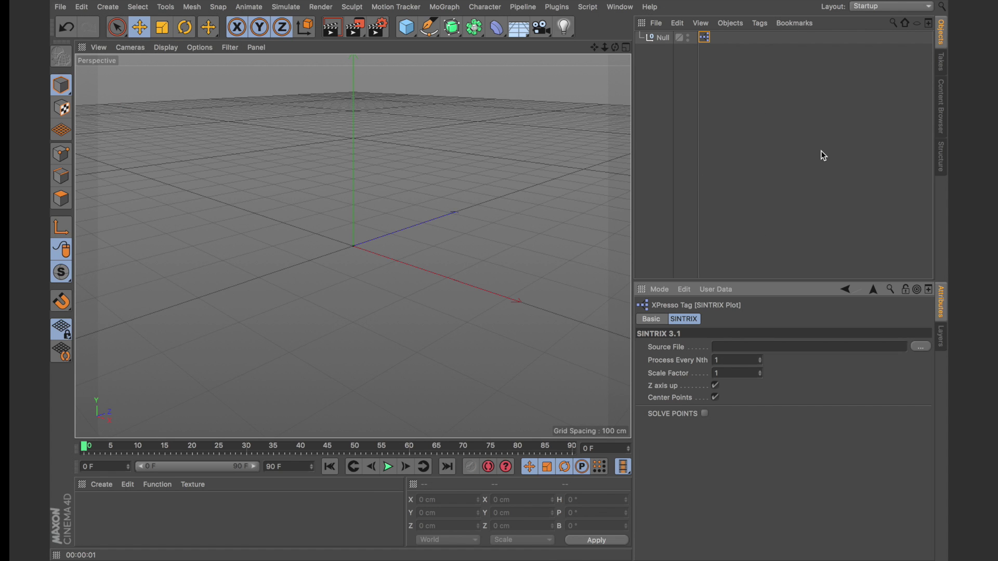
Step: Choose faro_focus_test.las from the SCAN_data folder as the SINTRIX source file
left_click(919, 346)
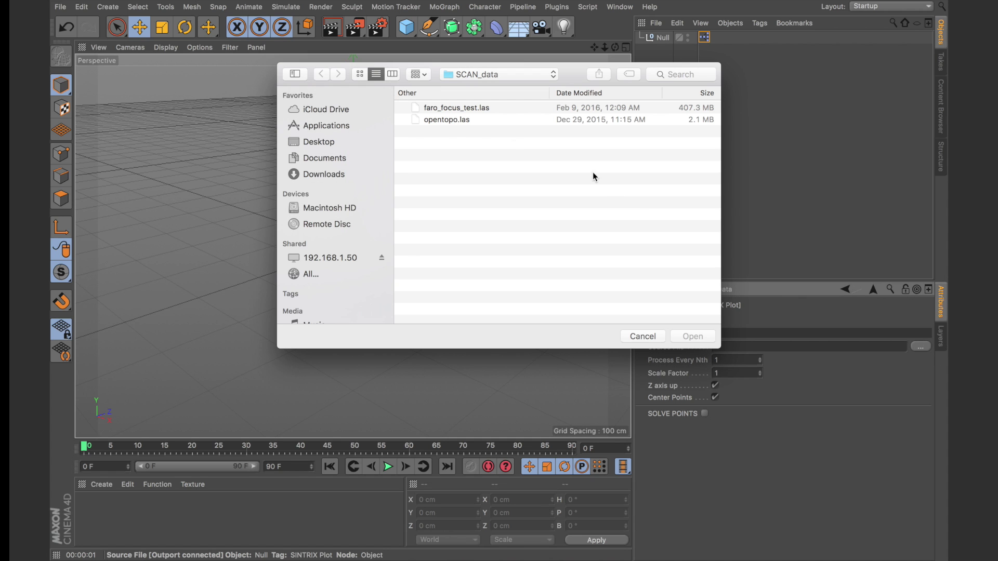
left_click(449, 108)
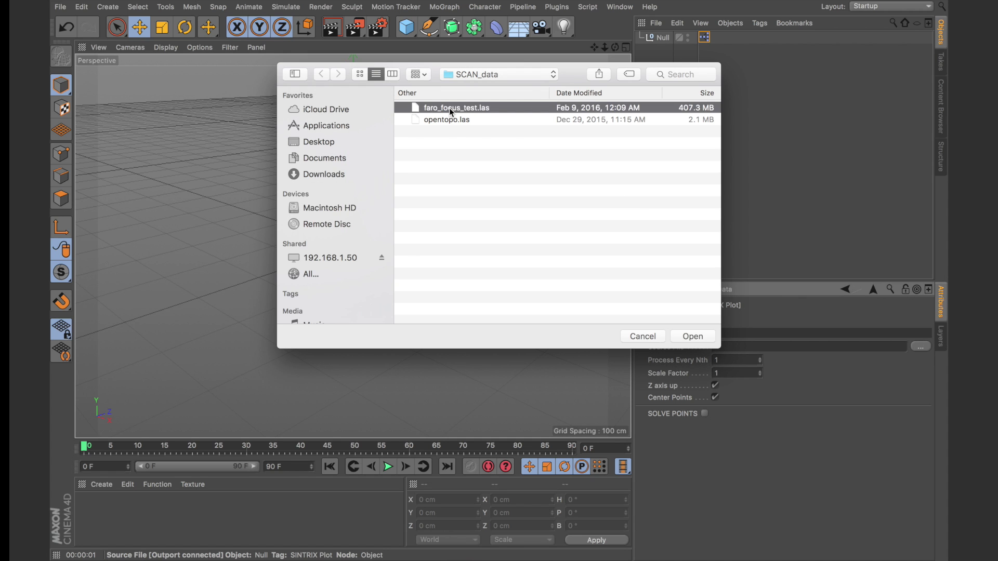
left_click(686, 337)
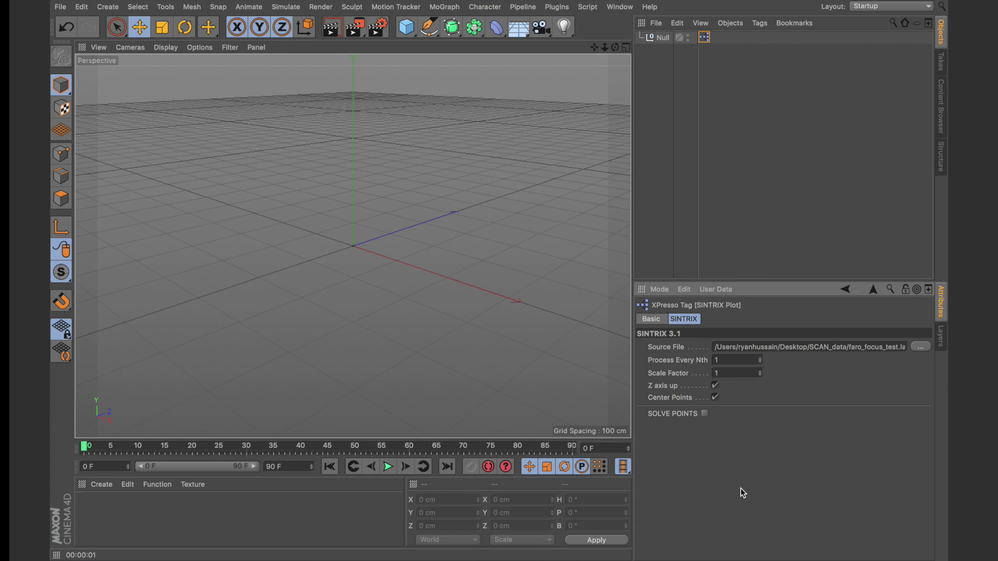
Step: Set SINTRIX to process every 5th point and solve the points
type("50")
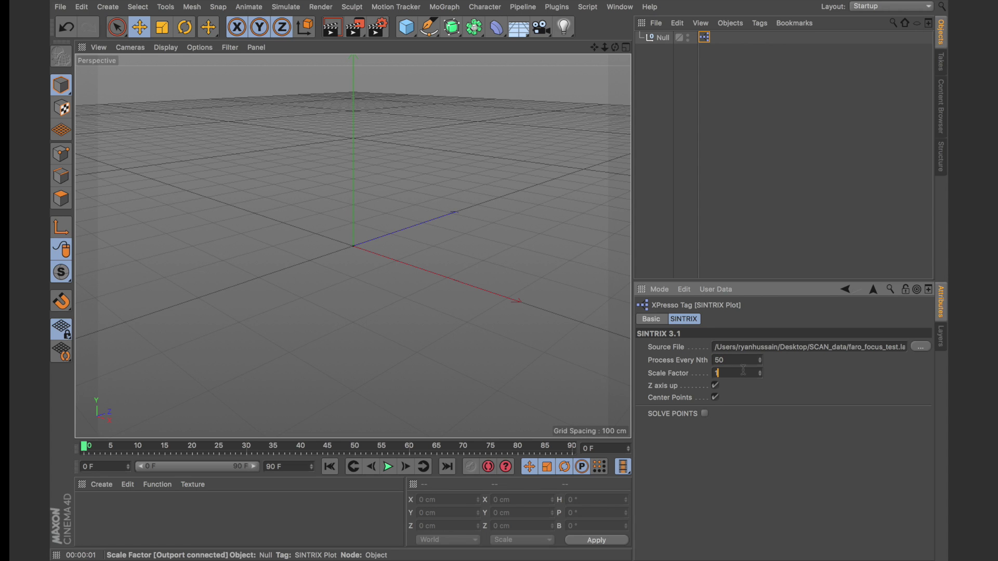
left_click(713, 360)
type("2")
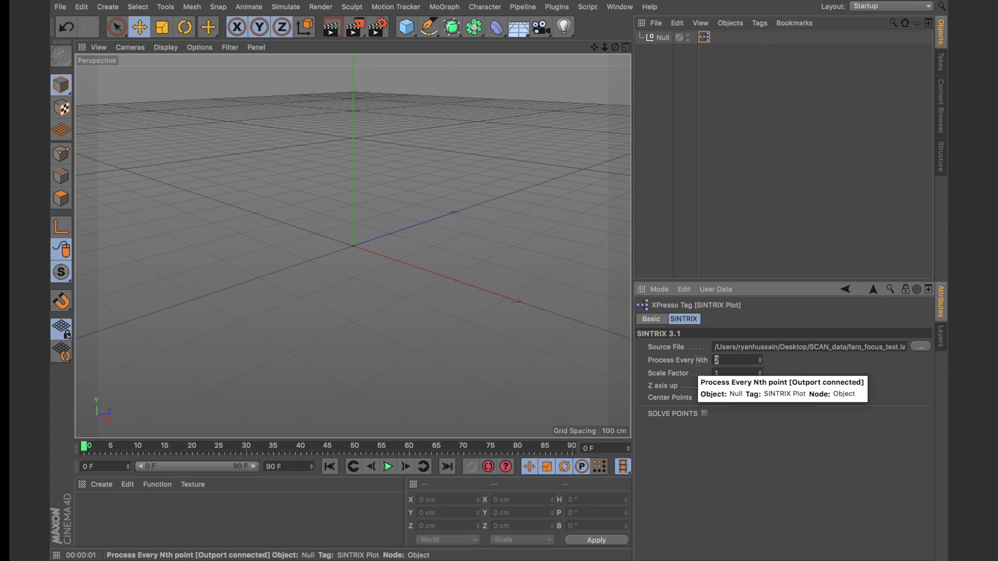
type("5")
left_click(705, 457)
left_click(703, 414)
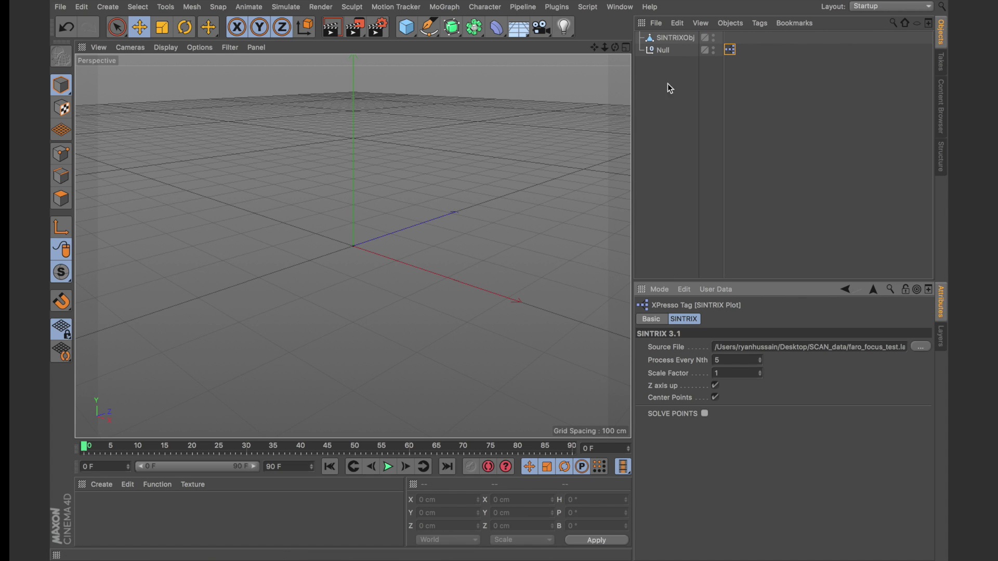
Step: Select the SINTRIXObj and display its point cloud in Points mode
left_click(675, 40)
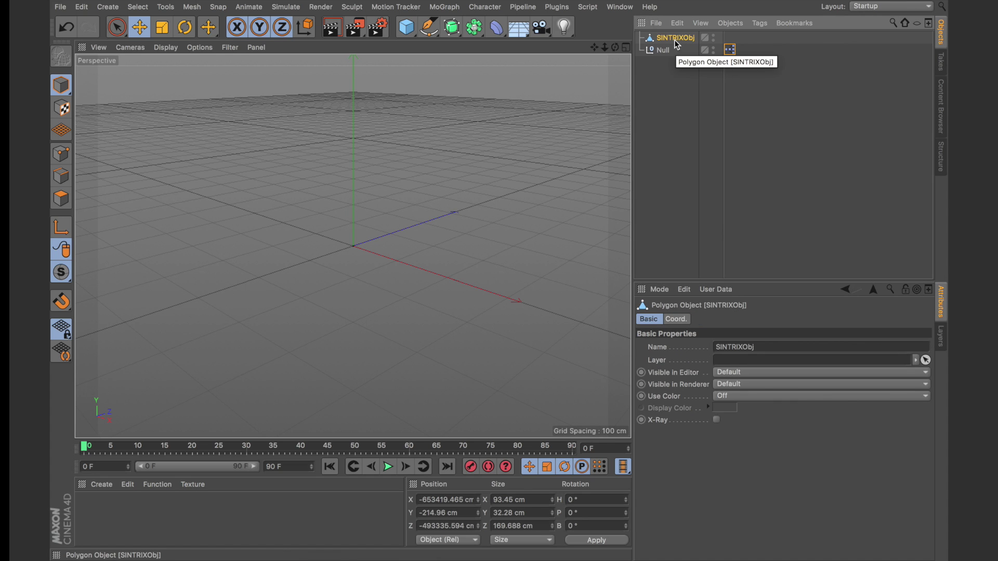
left_click(57, 155)
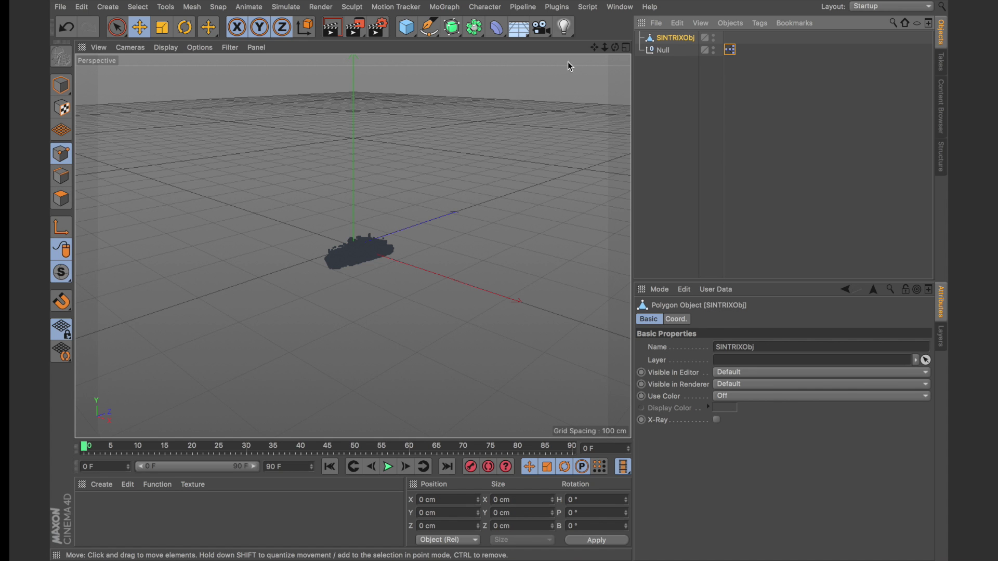
mouse_move(604, 47)
left_mouse_down()
mouse_move(616, 47)
mouse_move(609, 58)
left_mouse_up()
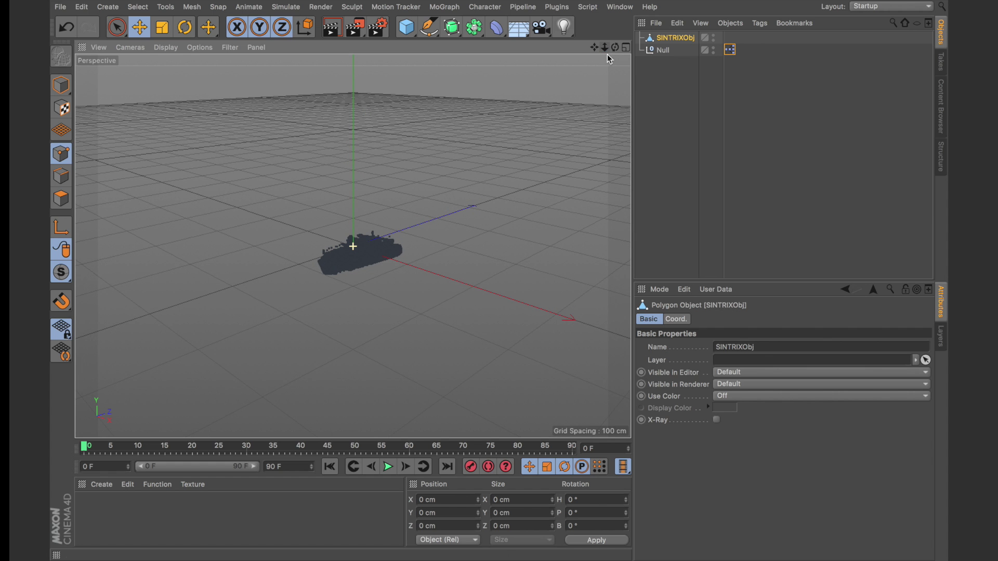
Step: Look up the point count of the imported scan and examine the point cloud from the side and up close
left_click(660, 41)
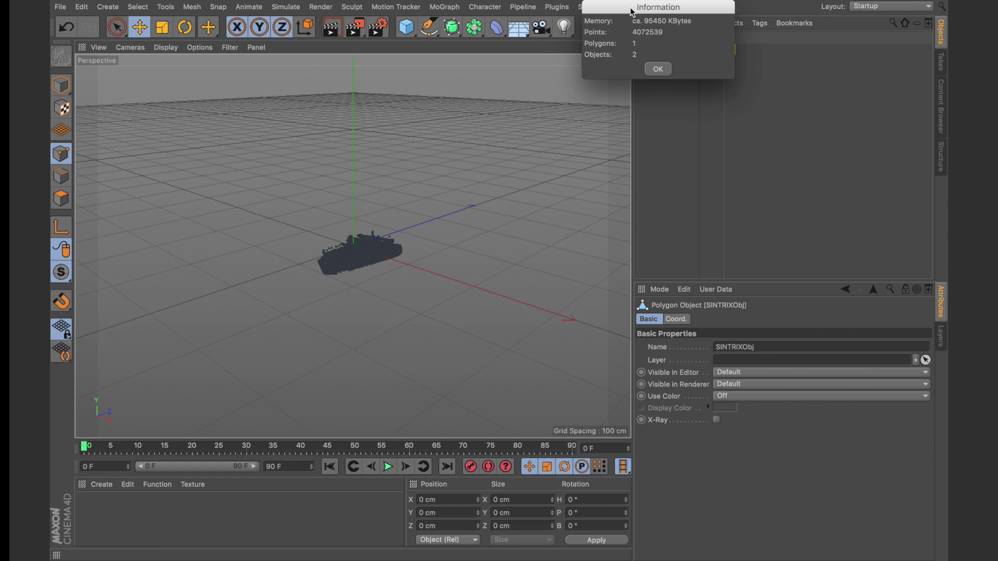
left_click_drag(626, 11, 526, 151)
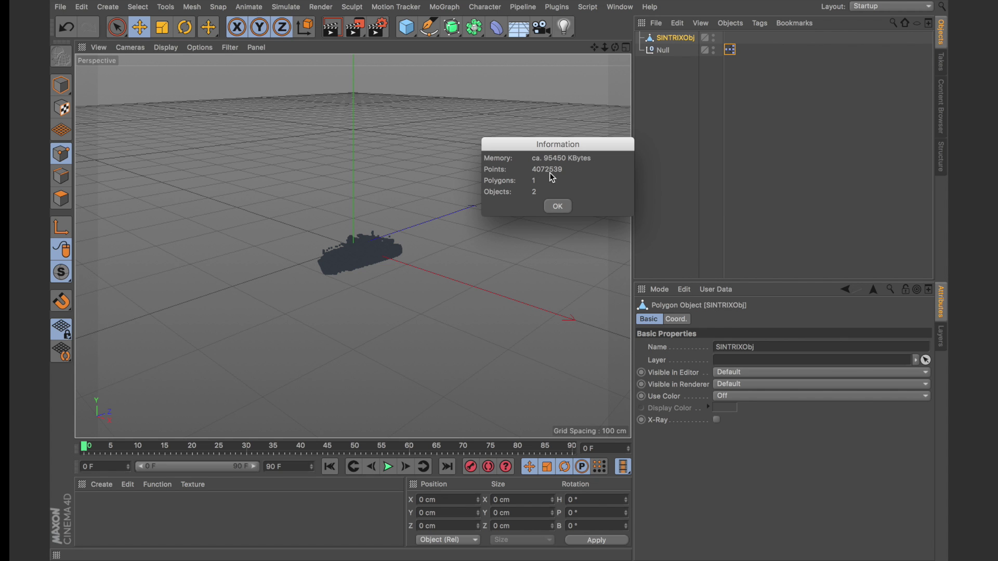
left_click(549, 207)
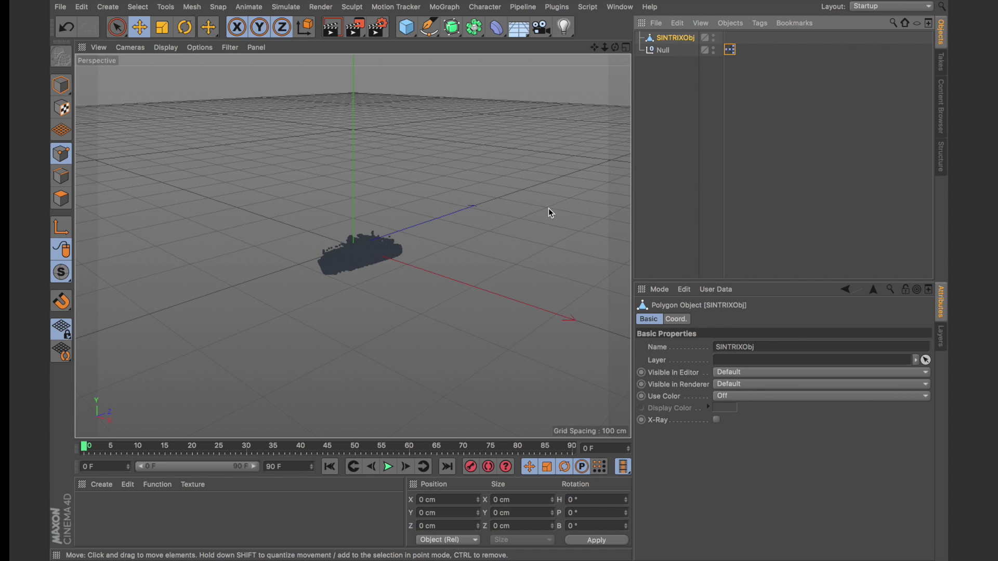
left_click_drag(548, 208, 470, 179, "alt")
left_click_drag(353, 245, 350, 245, "alt")
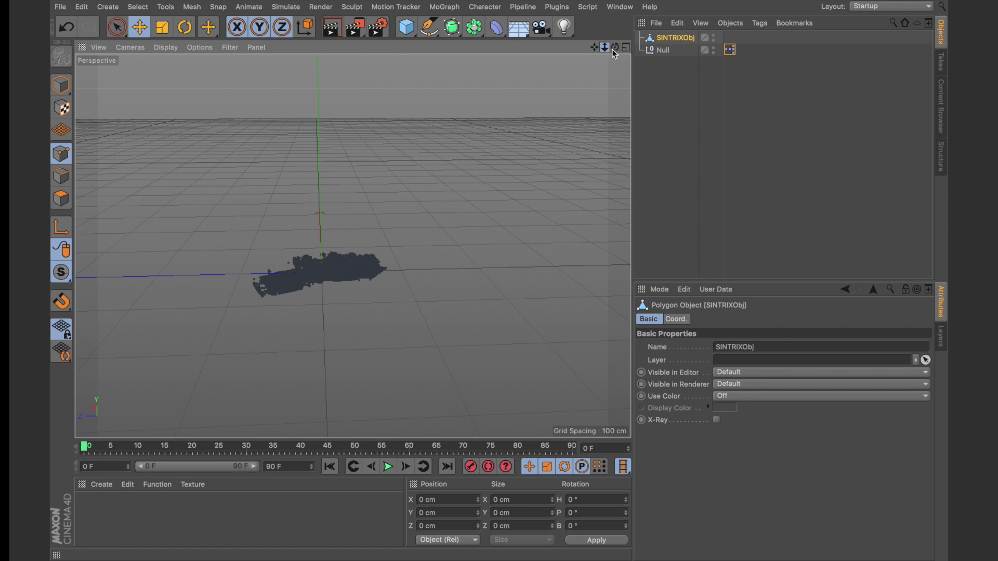
scroll(352, 245, "up", 10)
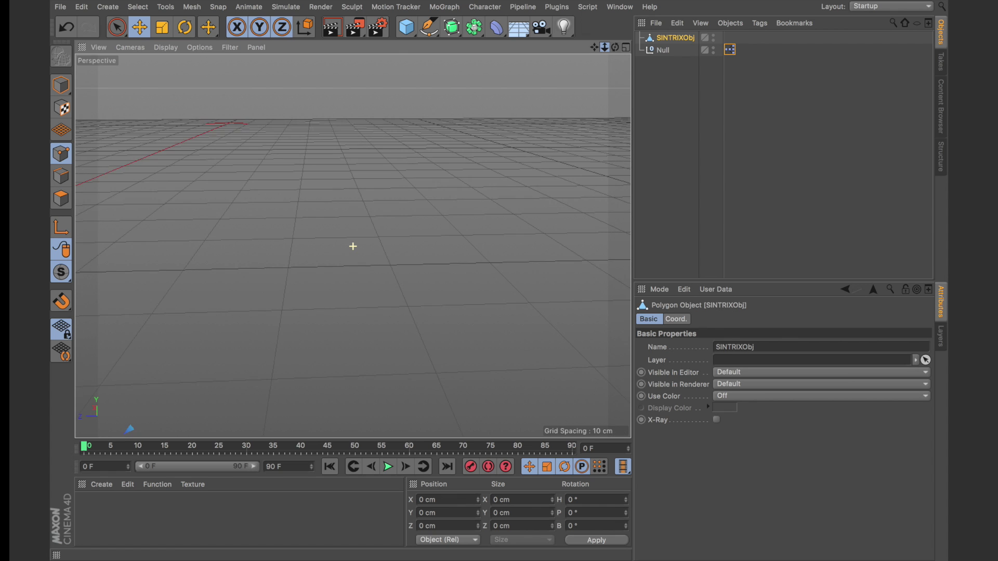
left_click_drag(605, 48, 353, 246)
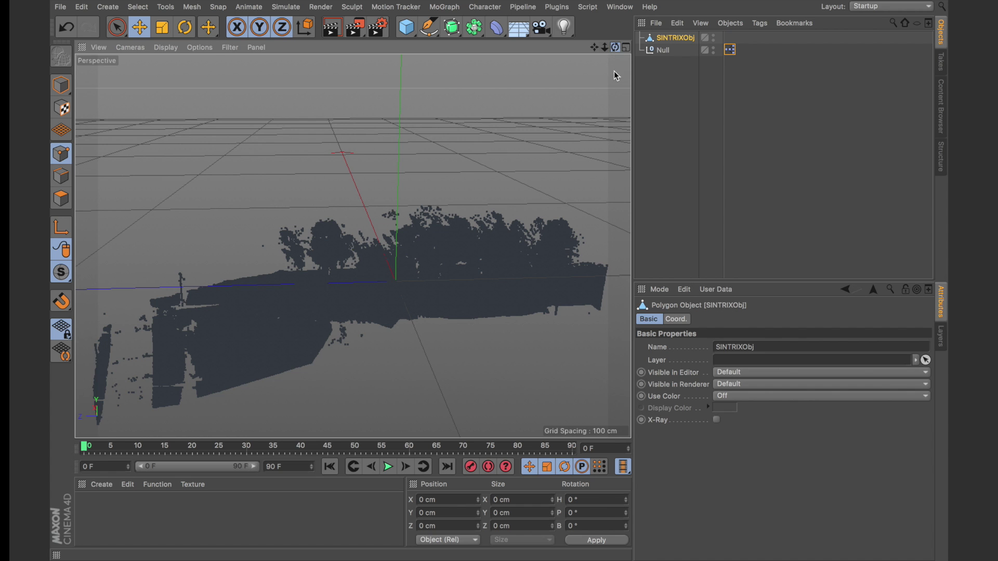
Step: Switch back to Model mode and add a MoGraph Matrix object hidden in both editor and renderer
left_click_drag(614, 48, 556, 83)
left_click_drag(352, 245, 608, 52)
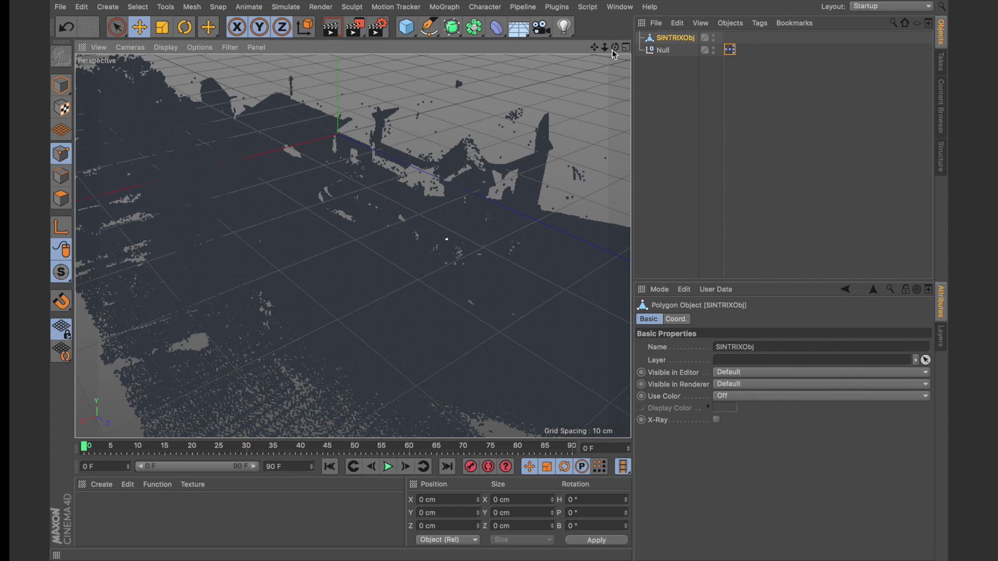
mouse_move(605, 47)
left_mouse_down()
mouse_move(352, 244)
mouse_move(605, 47)
left_mouse_up()
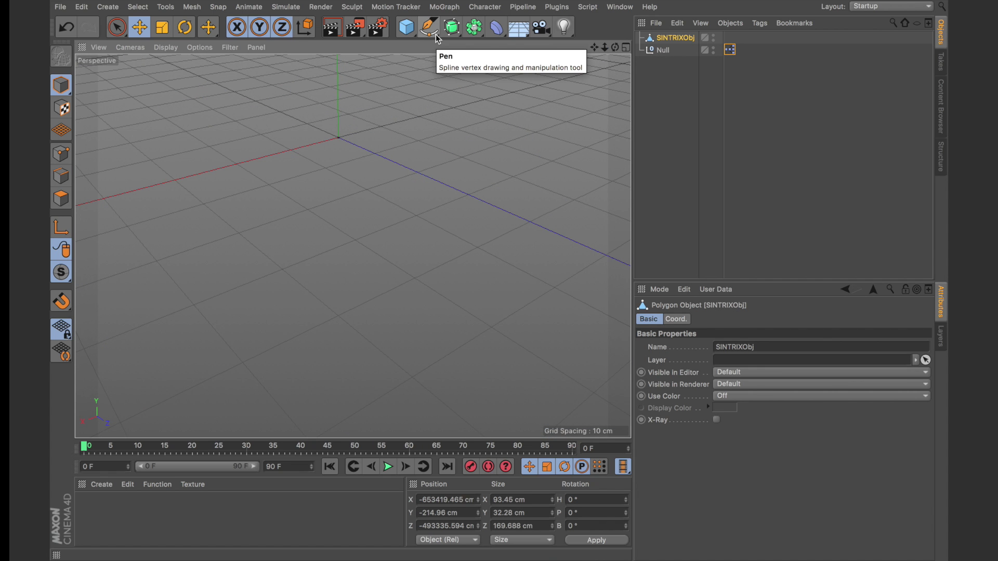
left_click(445, 7)
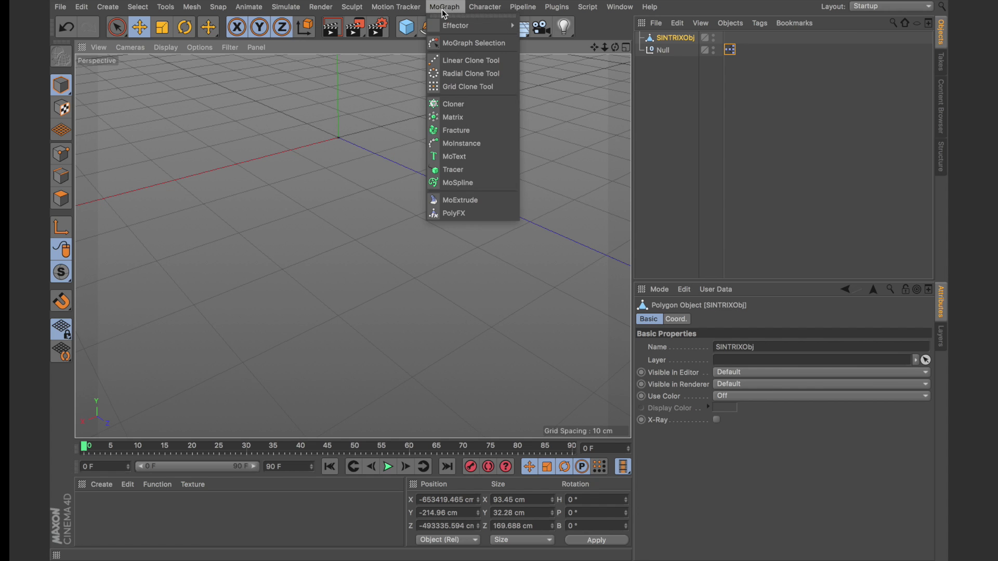
left_click(469, 116)
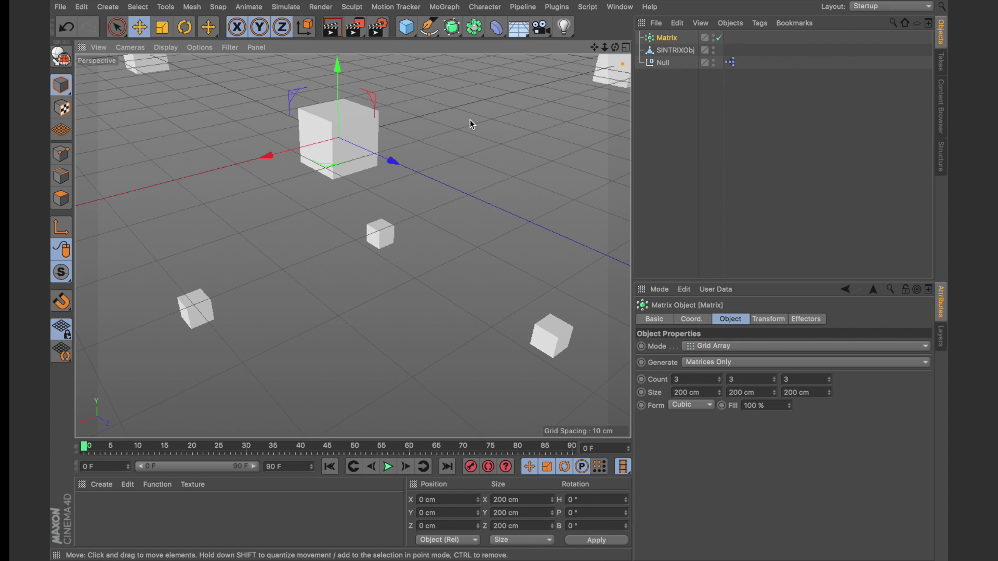
left_click(715, 39)
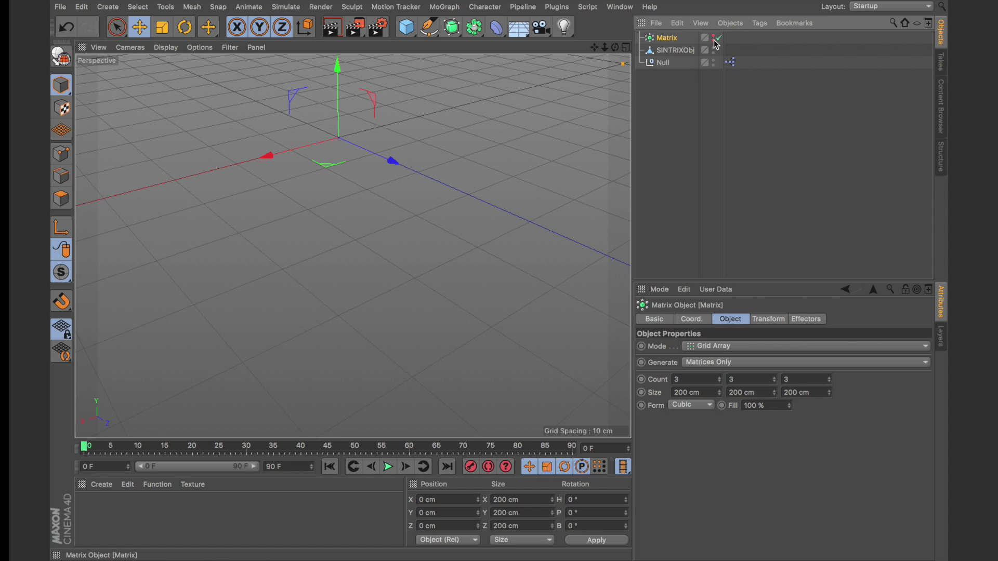
Step: Set the Matrix to Object mode generating Thinking Particles, distribute it on SINTRIXObj and rewind the timeline to the start
left_click(701, 346)
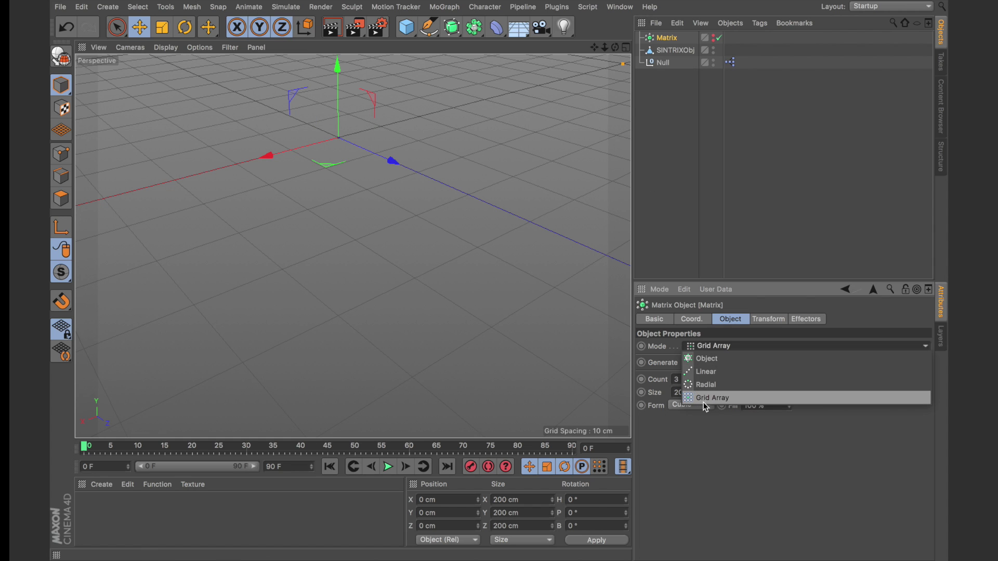
left_click(703, 366)
left_click(716, 367)
left_click(708, 388)
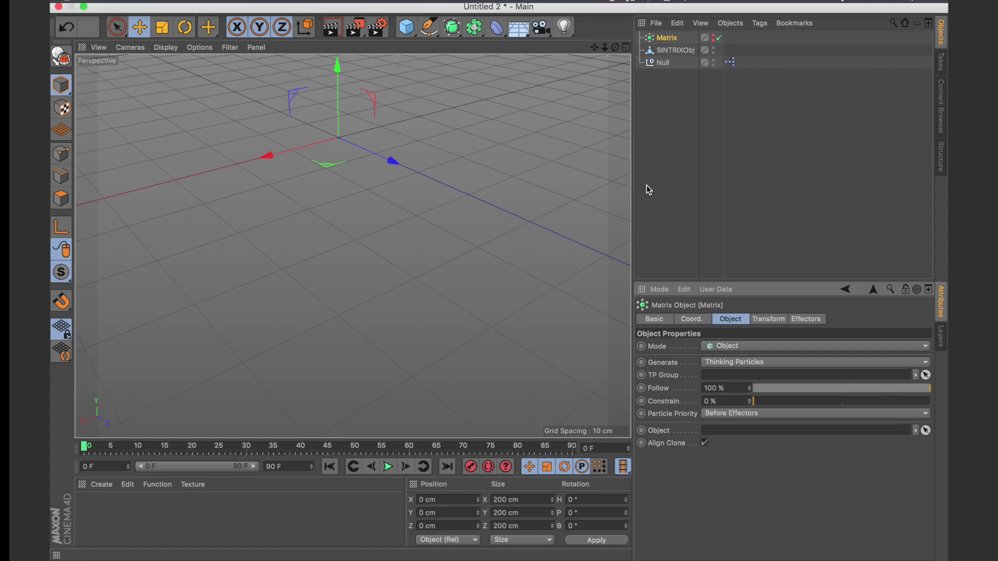
left_click_drag(671, 50, 740, 370)
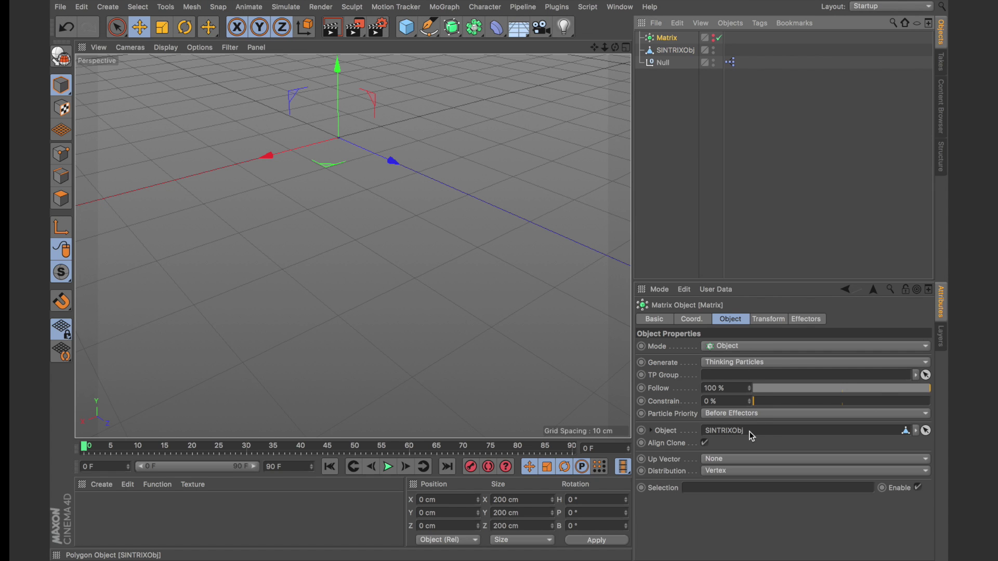
left_click(333, 471)
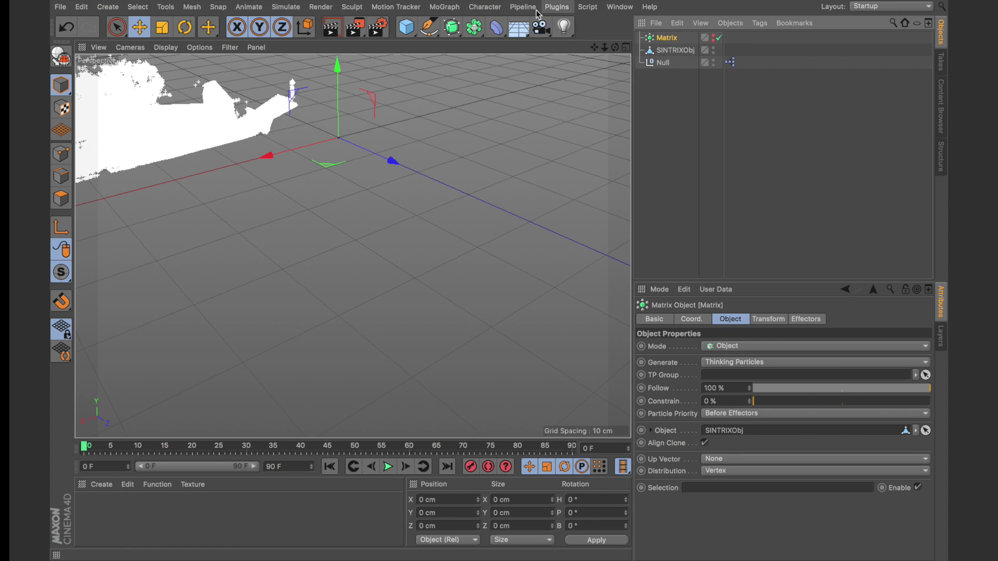
Step: Set the Thinking Particles view type to Dots in the Thinking Particles settings
left_click(284, 7)
mouse_move(299, 70)
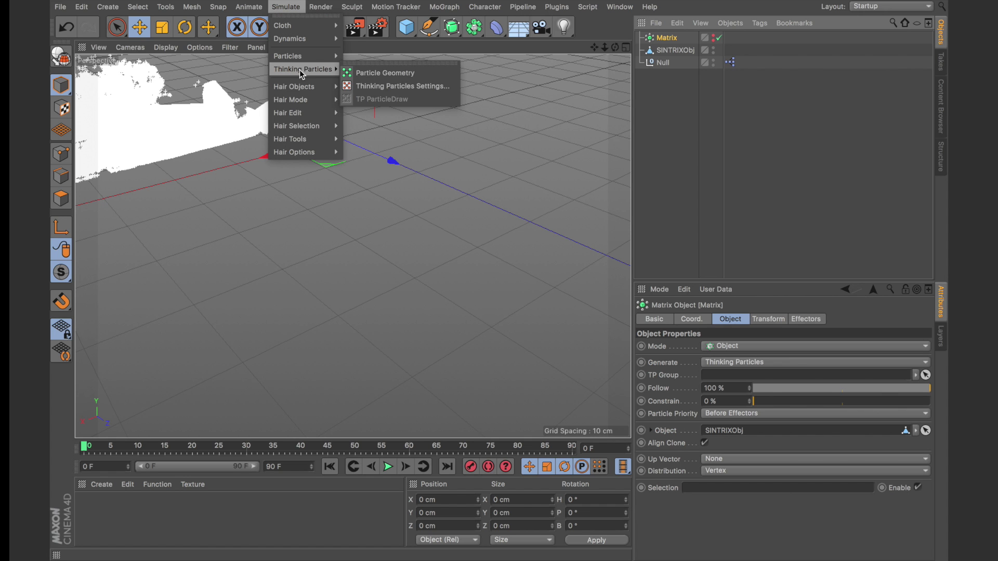
left_click(385, 86)
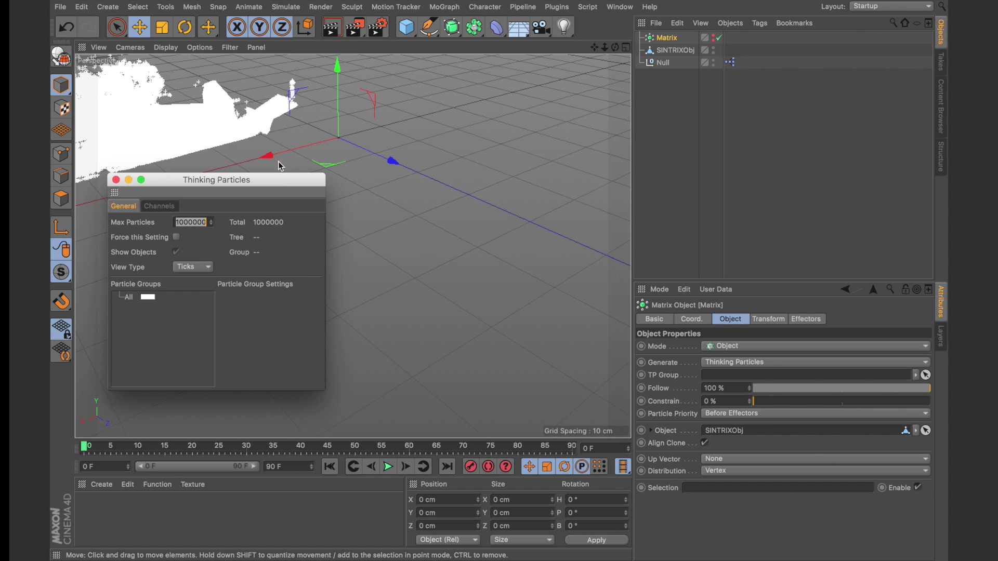
left_click_drag(281, 182, 429, 184)
left_click(342, 269)
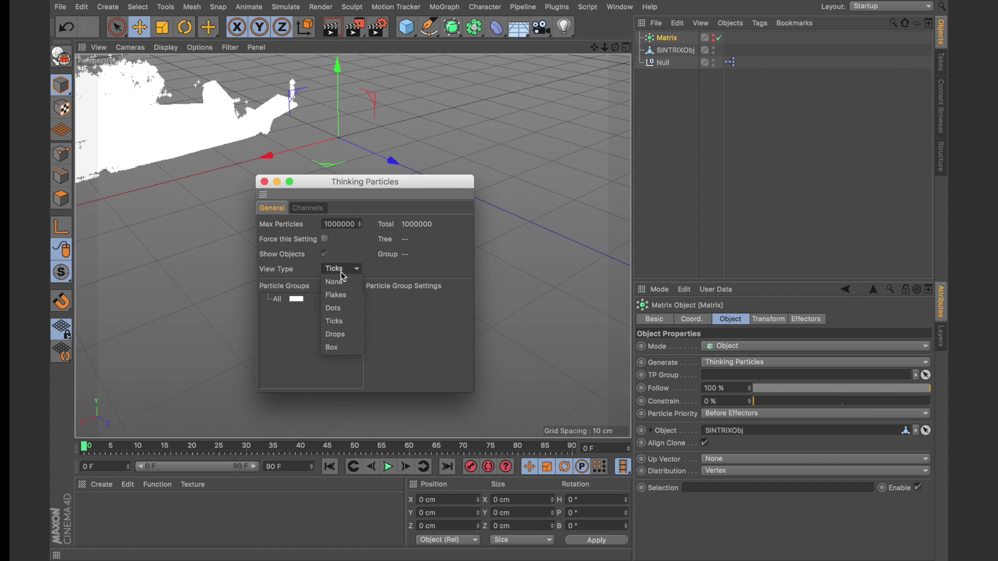
left_click(338, 308)
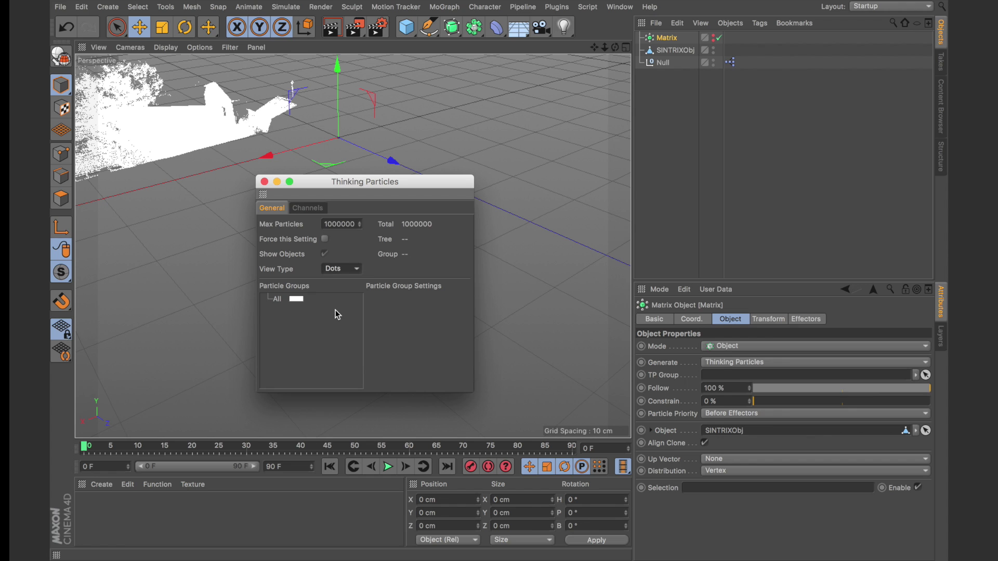
Step: Raise Max Particles to 5000000, force this setting and rewind the timeline to regenerate the particles
left_click(322, 225)
type("5")
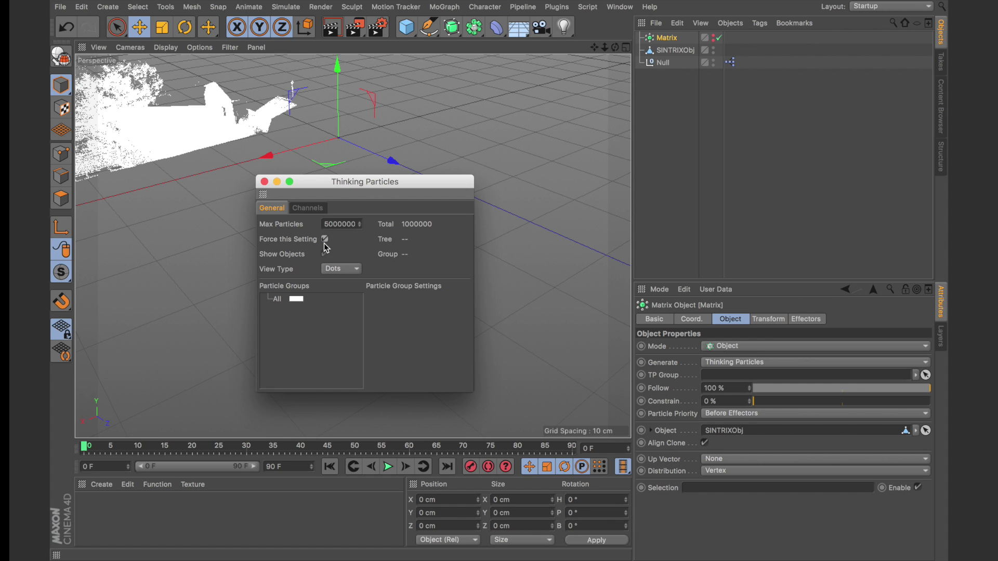
left_click(264, 181)
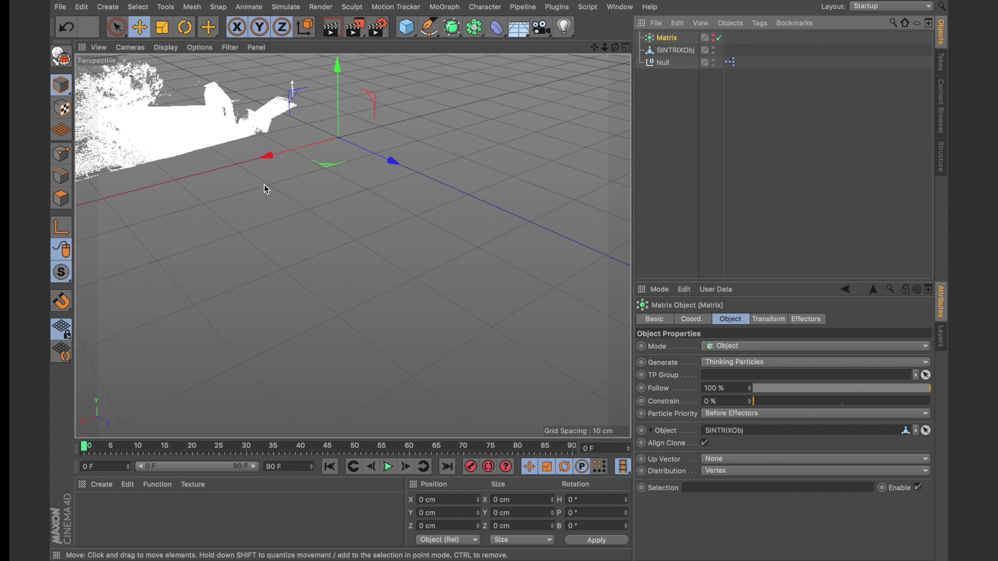
left_click(330, 467)
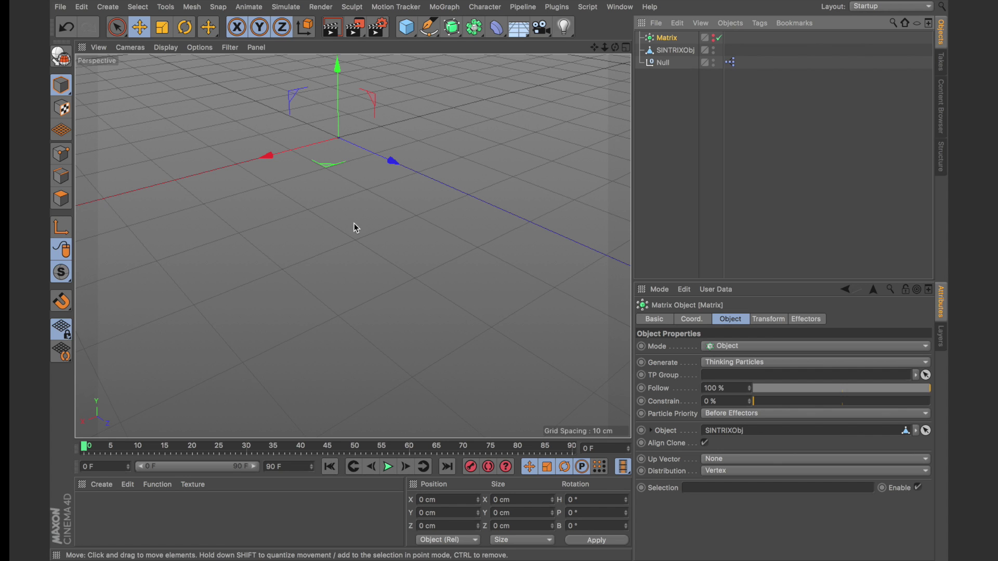
Step: Check the Matrix's basic visibility properties and examine the full particle cloud from another angle
left_click(656, 319)
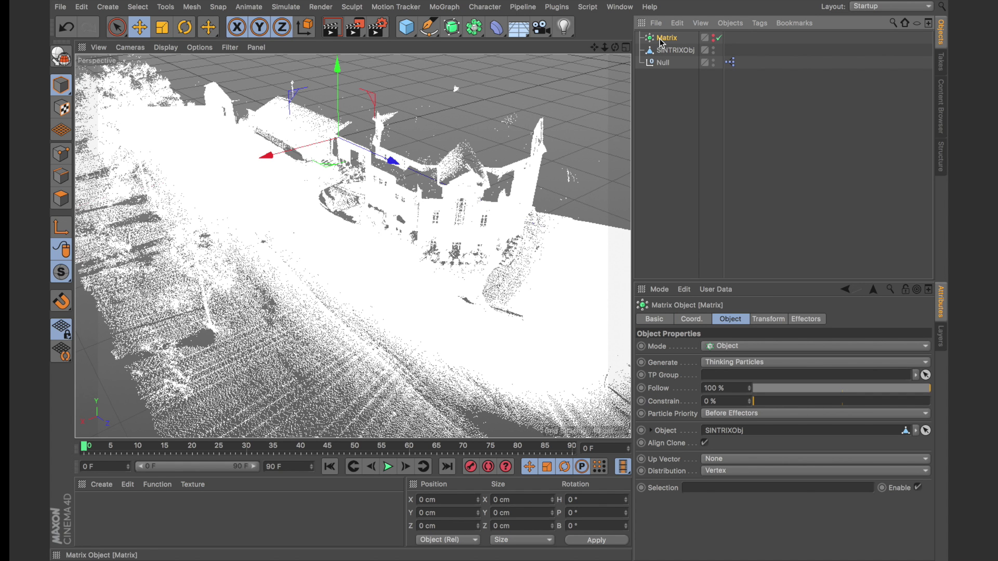
left_click(653, 318)
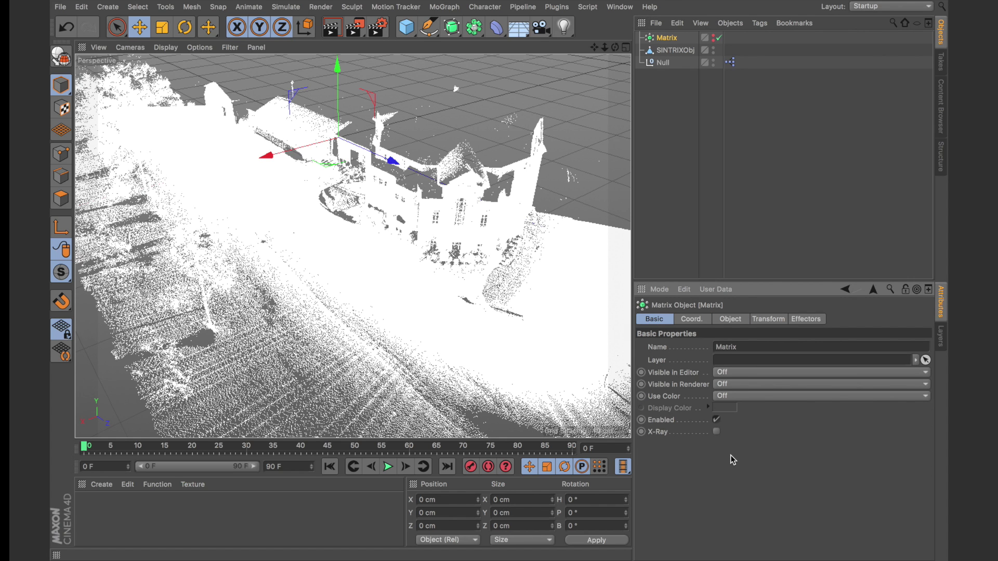
left_click(649, 130)
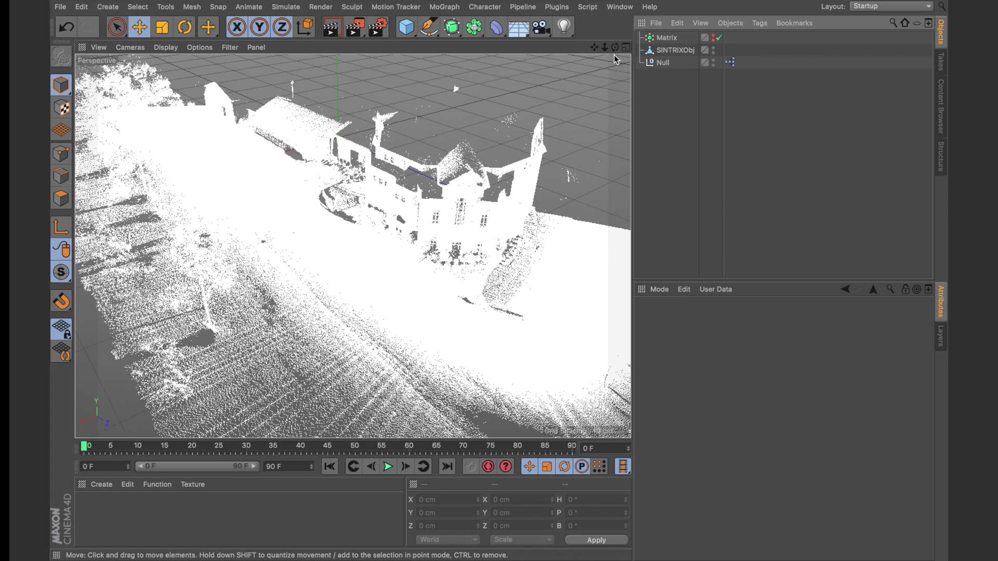
left_click_drag(615, 48, 478, 99)
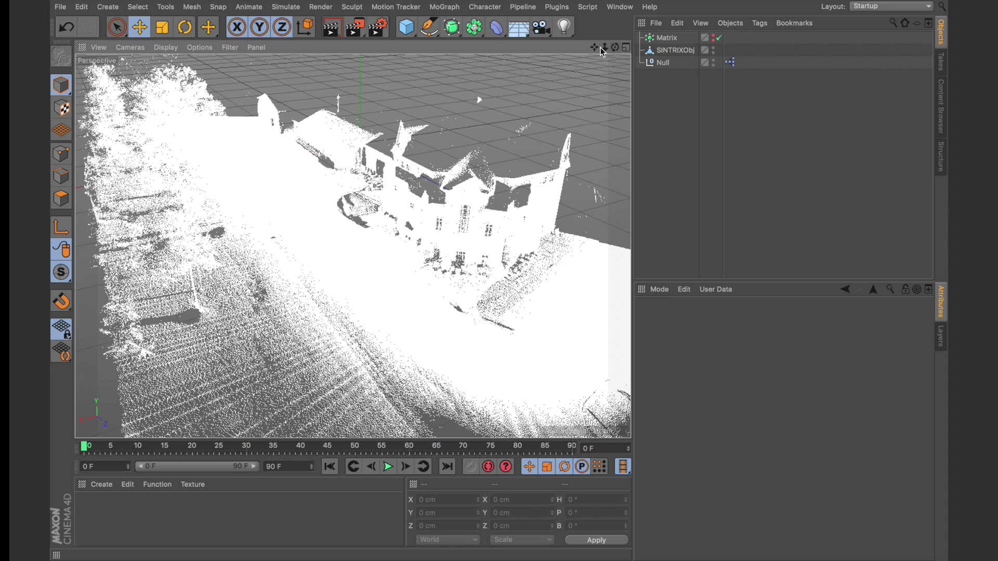
left_click_drag(595, 48, 594, 48)
left_click_drag(478, 99, 472, 101)
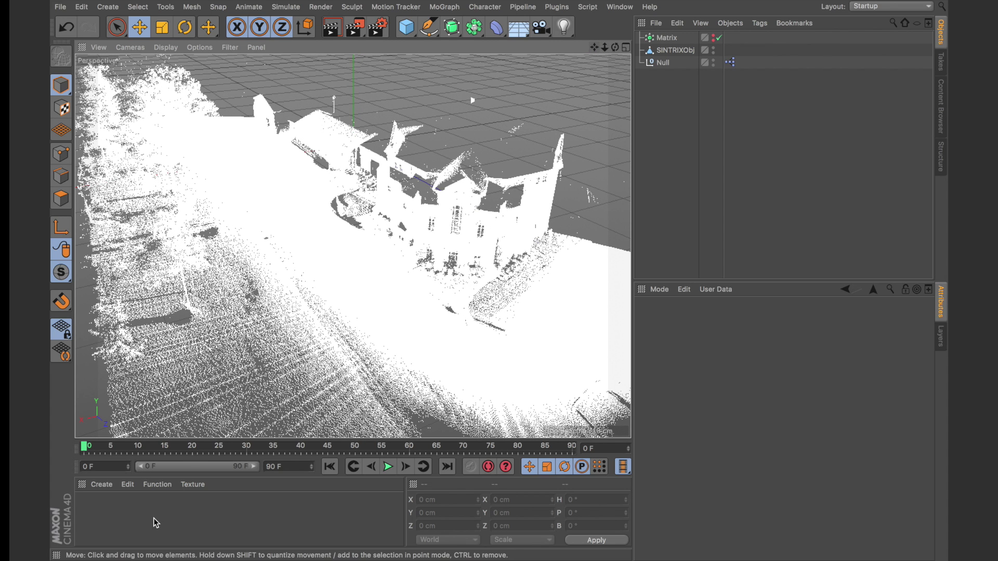
Step: Add an Arnold TP Group and apply a new Arnold standard surface material to it
left_click(557, 7)
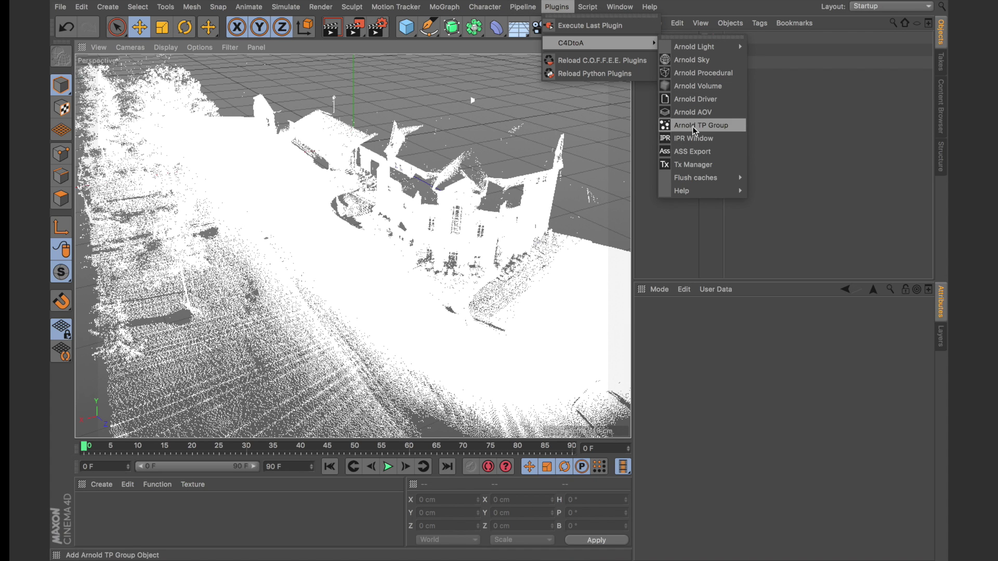
left_click(692, 126)
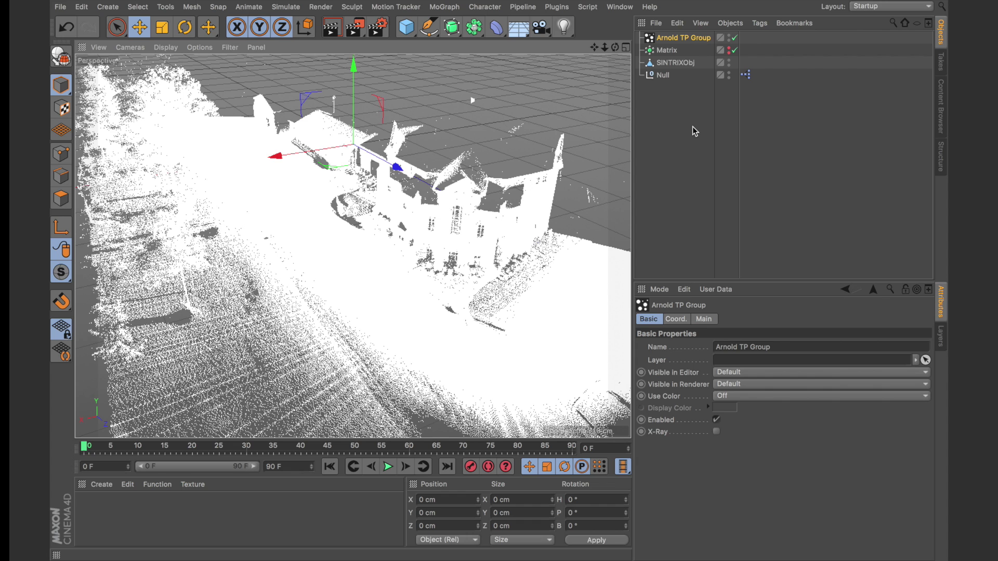
left_click(107, 487)
mouse_move(166, 393)
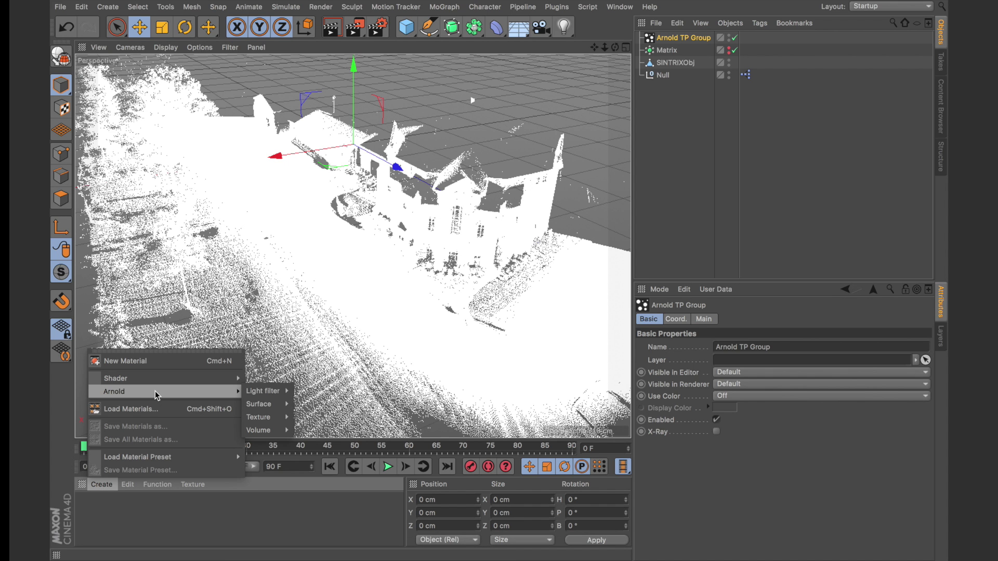
mouse_move(281, 404)
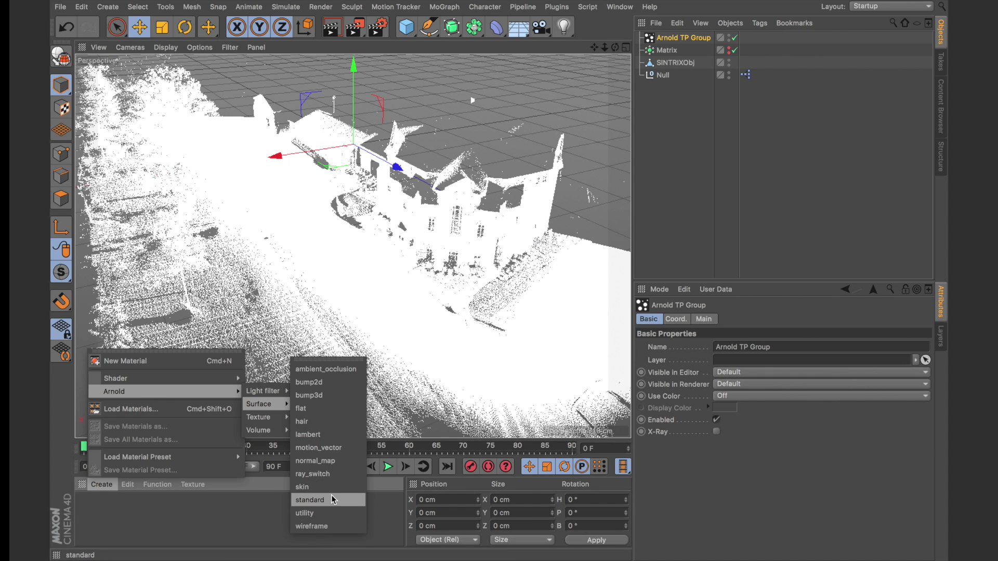
left_click(314, 500)
right_click(101, 505)
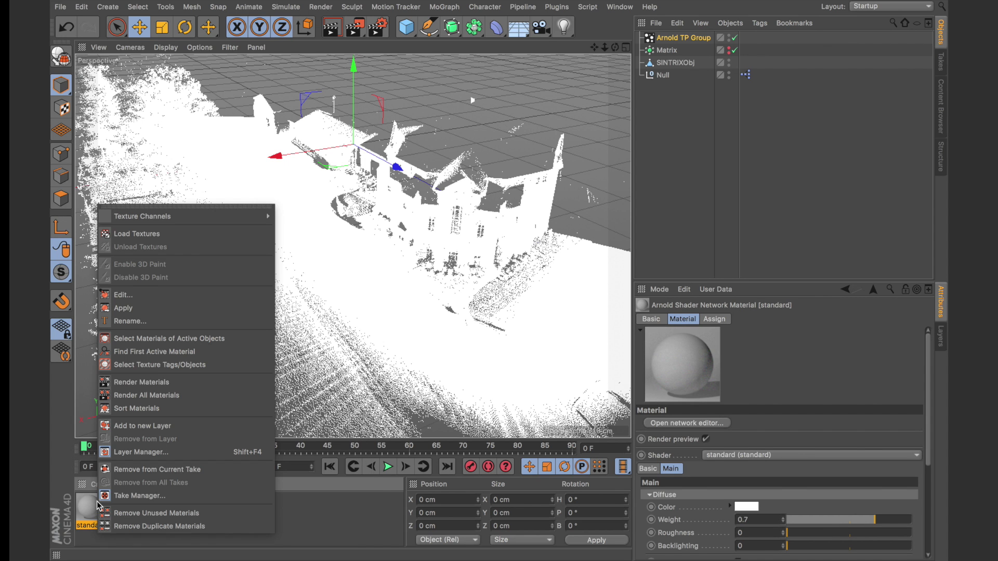
left_click(152, 308)
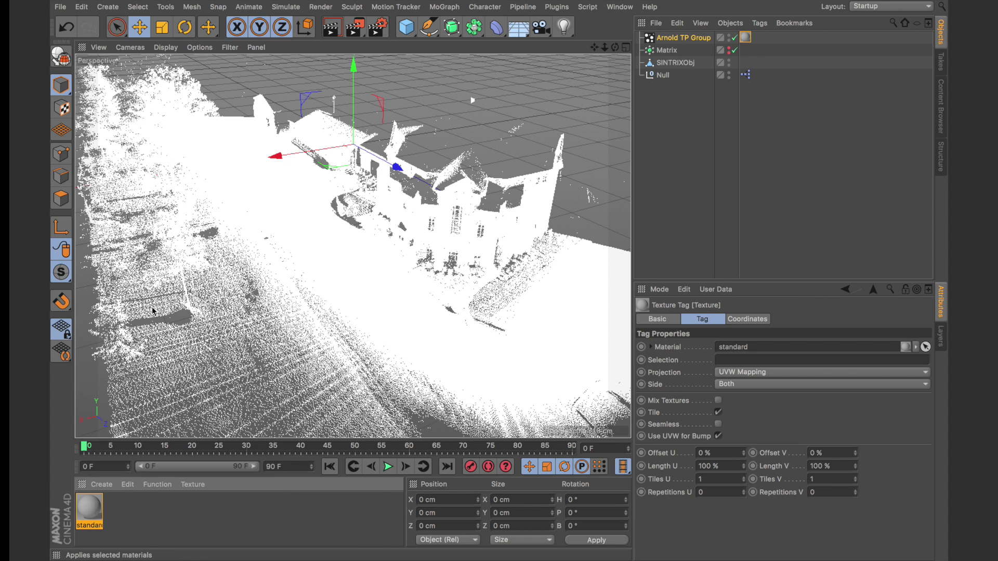
Step: Add an Arnold point_light to the scene
left_click(674, 39)
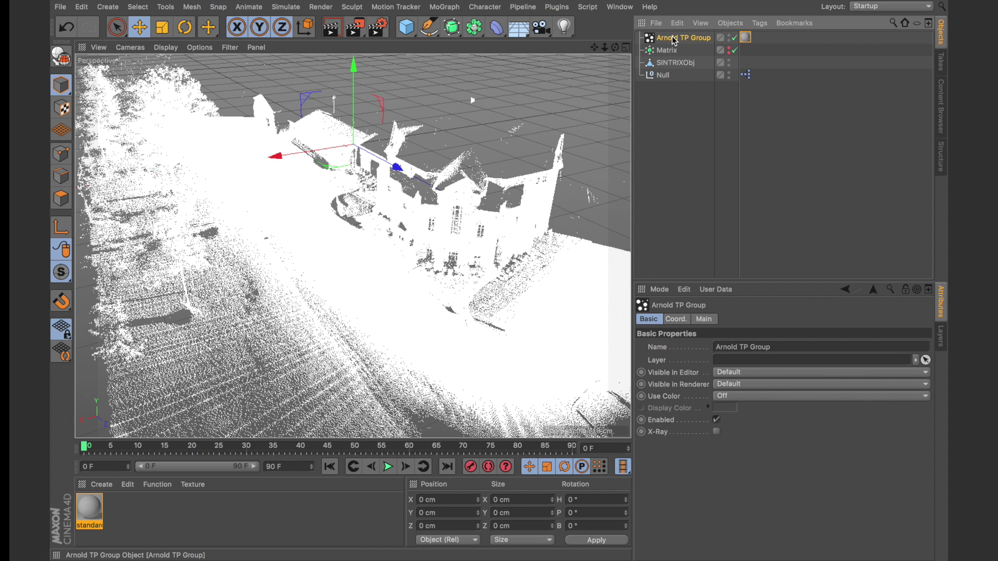
left_click(587, 7)
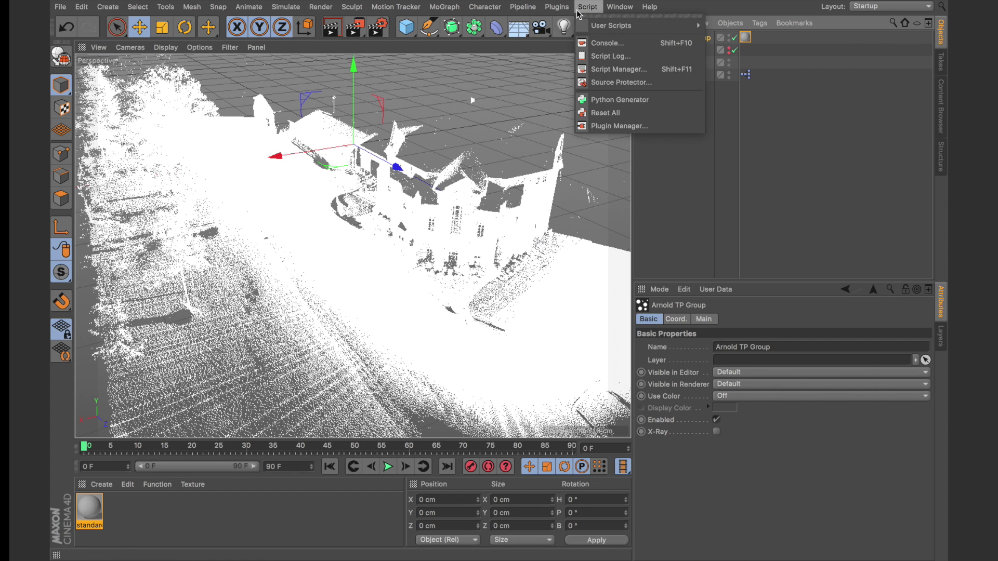
mouse_move(552, 10)
mouse_move(596, 43)
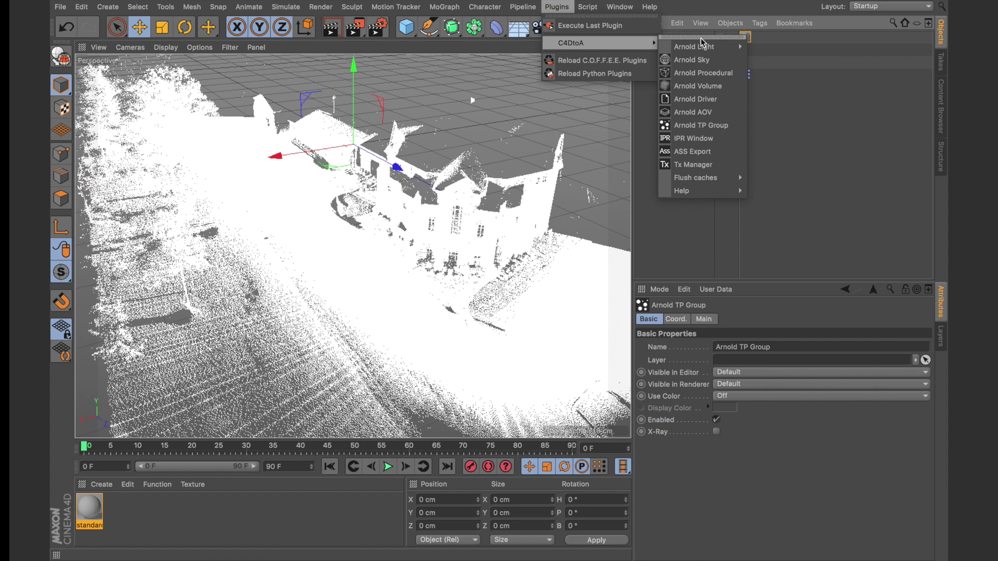
mouse_move(725, 46)
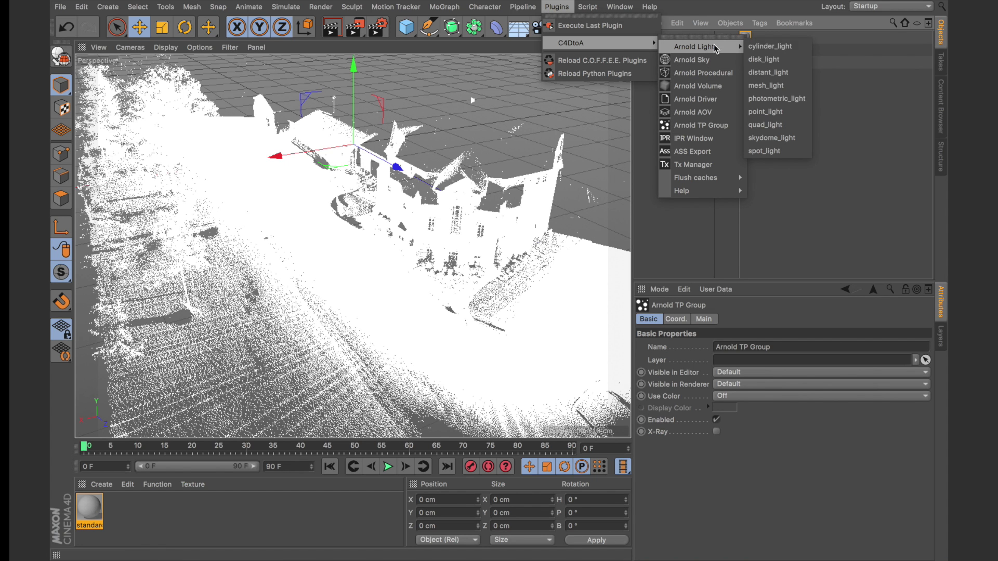
left_click(773, 111)
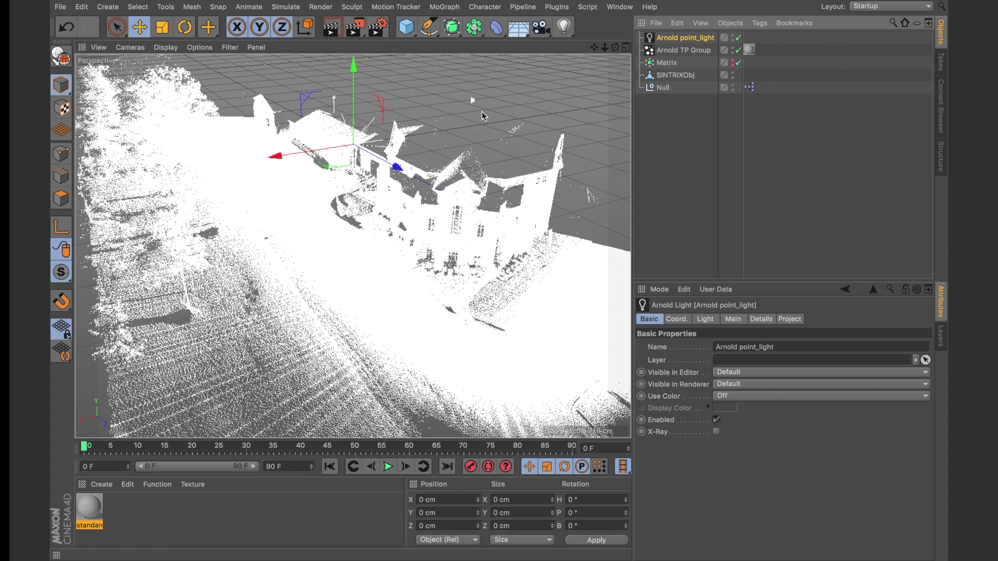
Step: Move the point light above the scanned building to about Y 6.6 cm and Z 16 cm
left_click_drag(353, 77, 354, 55)
left_click_drag(395, 151, 446, 182)
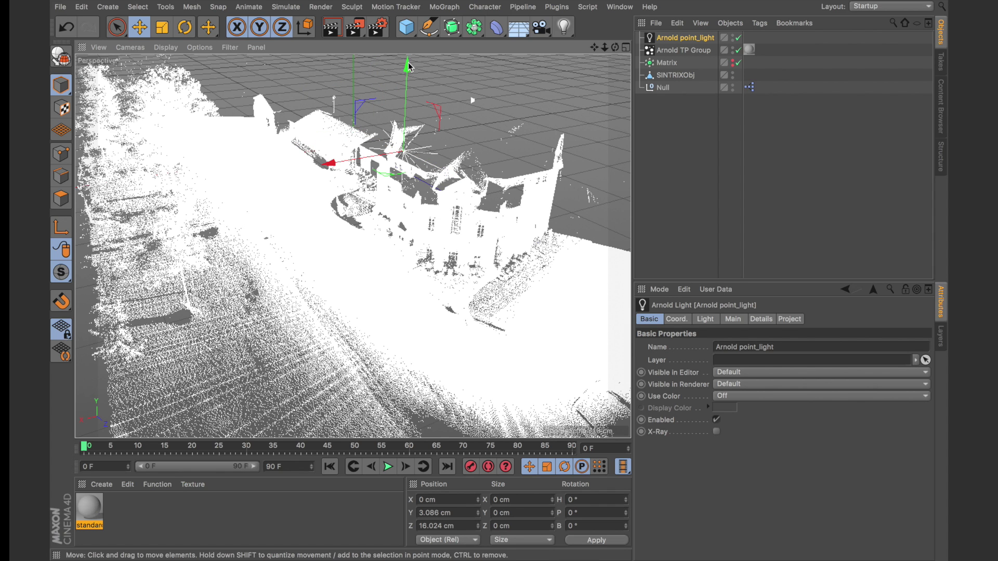
left_click_drag(409, 64, 407, 41)
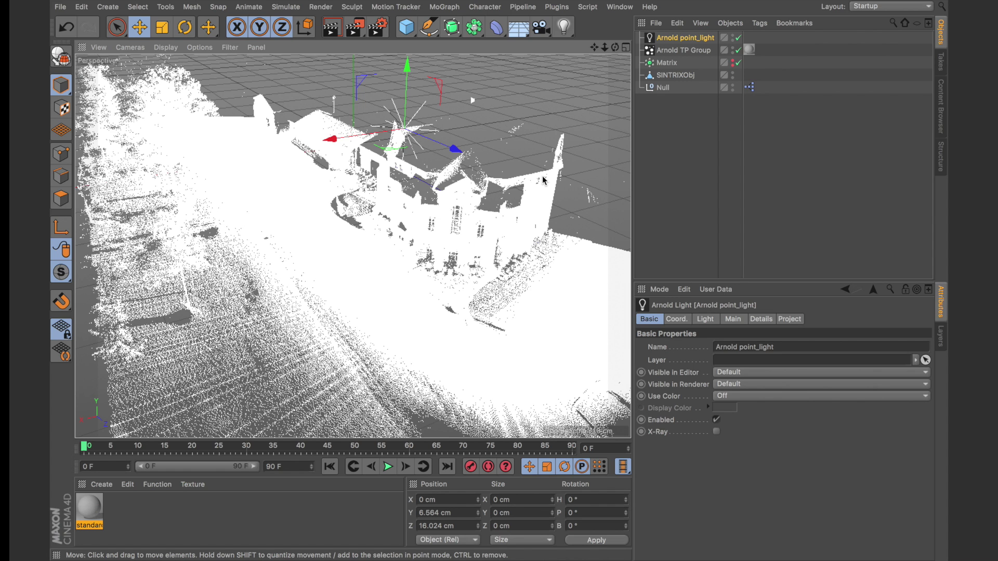
Step: Set the scene's renderer to Arnold Renderer and render the perspective view with the current particle settings
left_click(190, 129)
key("super+b")
left_click(189, 32)
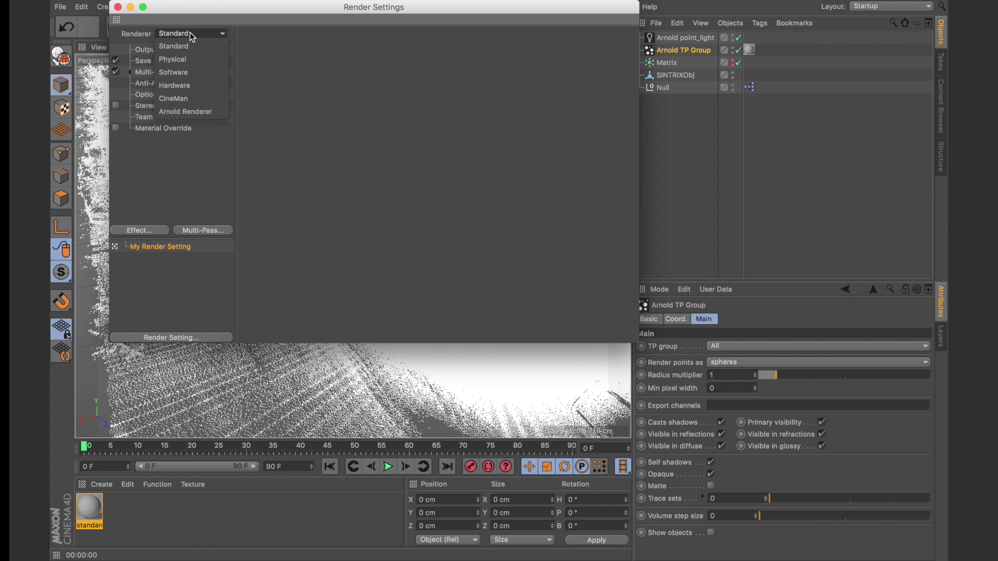
left_click(182, 110)
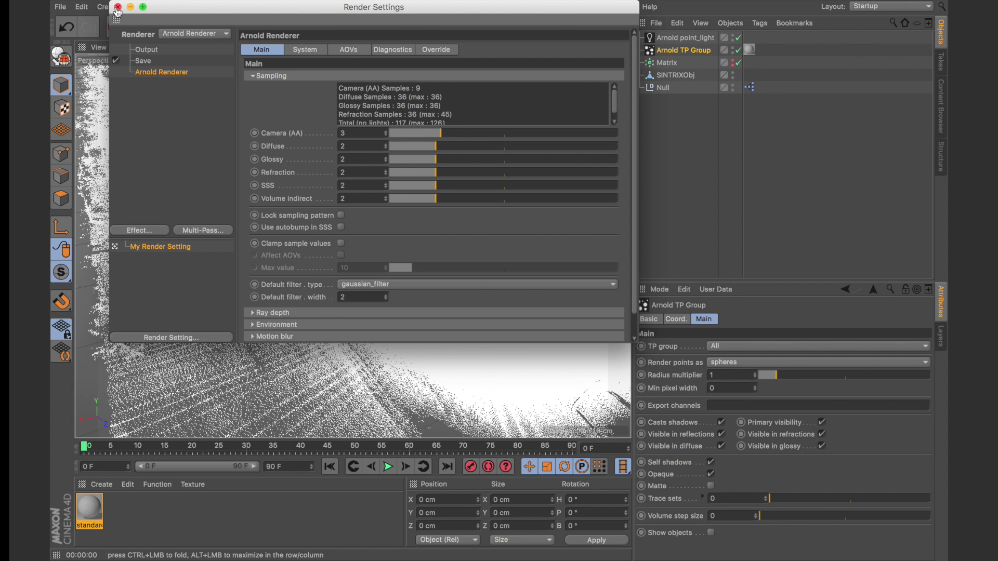
left_click(118, 7)
left_click(332, 27)
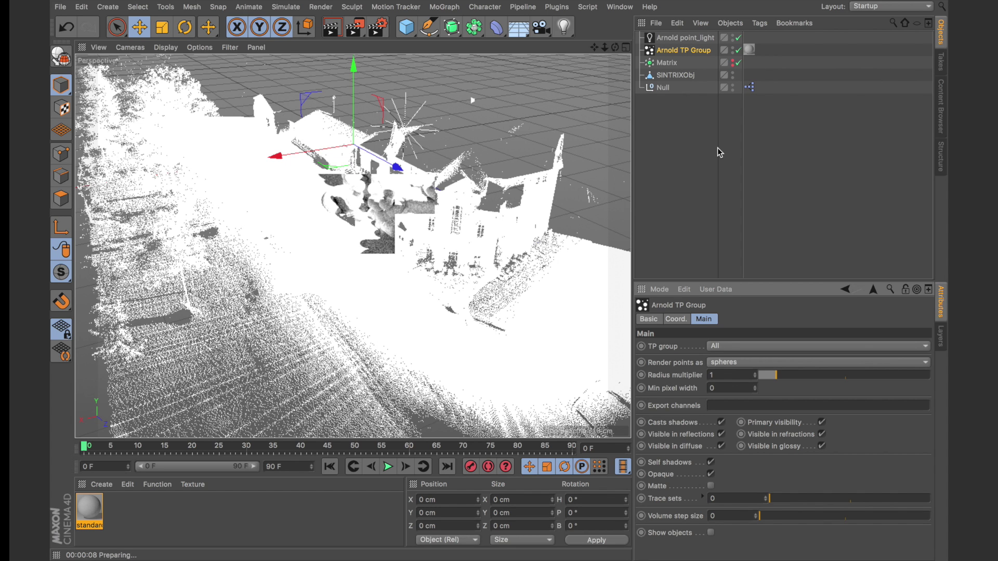
Step: Set the Arnold TP Group's radius multiplier to 0.05 and render the perspective view again
left_click(724, 377)
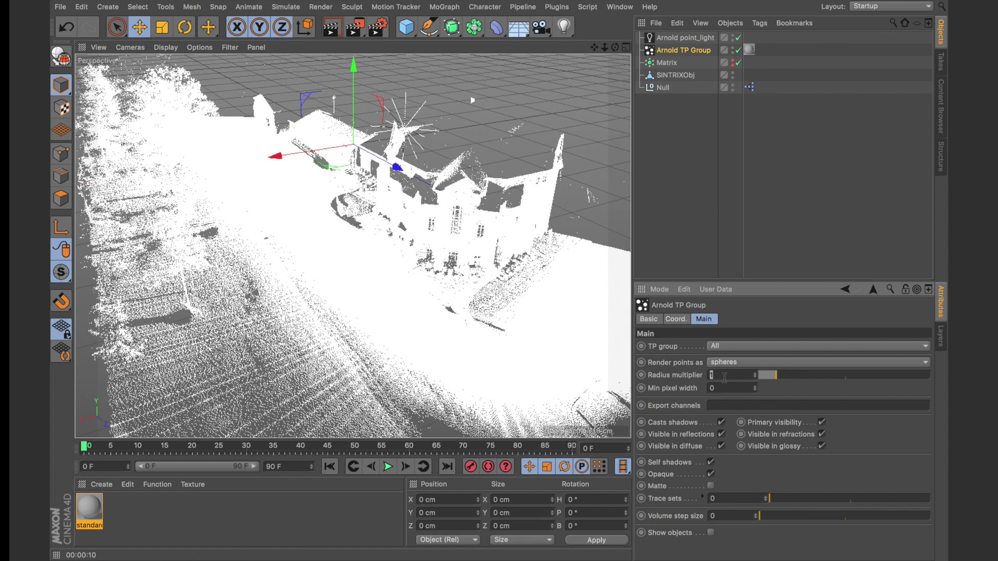
type("0.05")
key("Return")
left_click(688, 160)
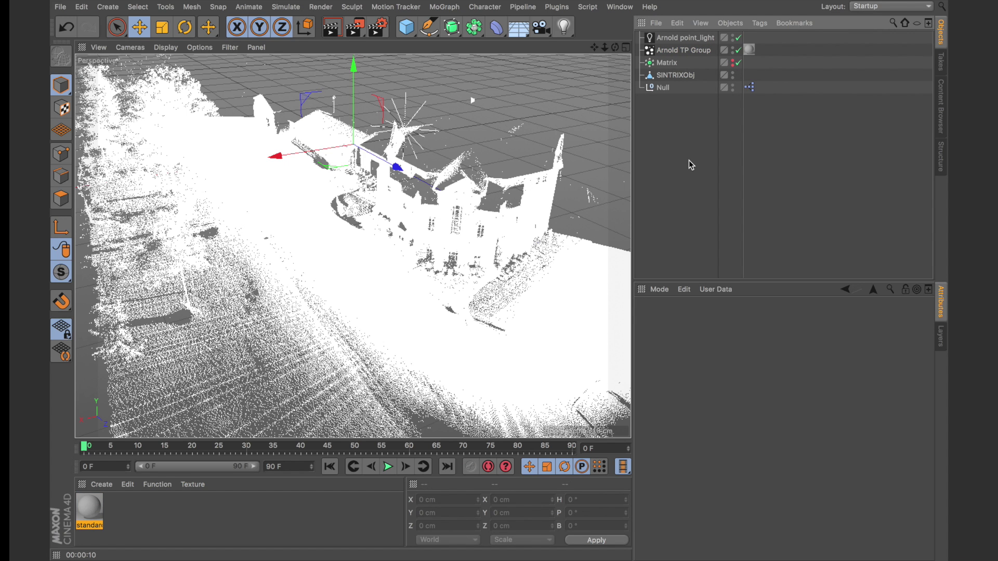
key("ctrl+r")
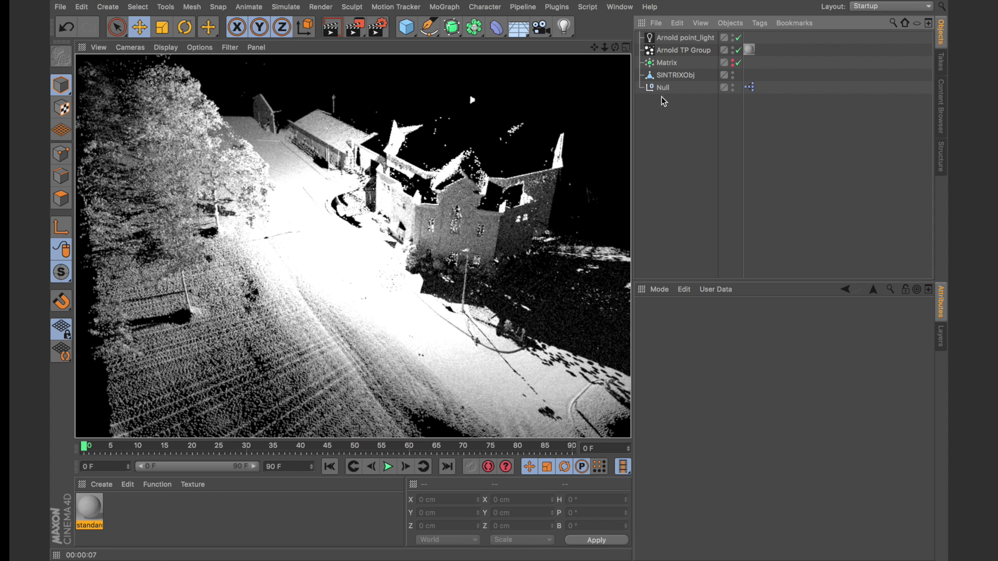
Step: Inspect the SINTRIXObj and show the import settings of the SINTRIX Plot tag on the Null
left_click(675, 75)
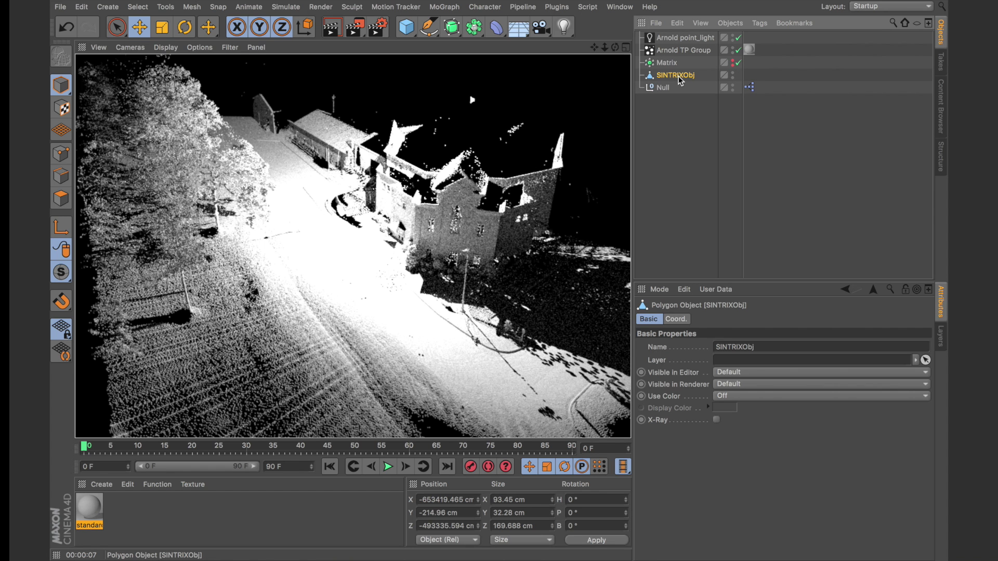
left_click(662, 88)
left_click(749, 87)
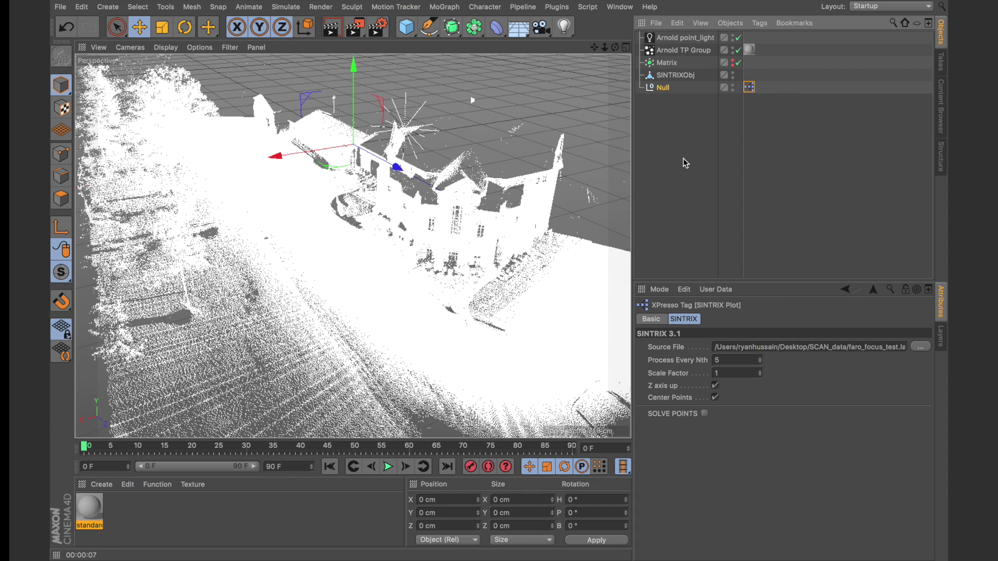